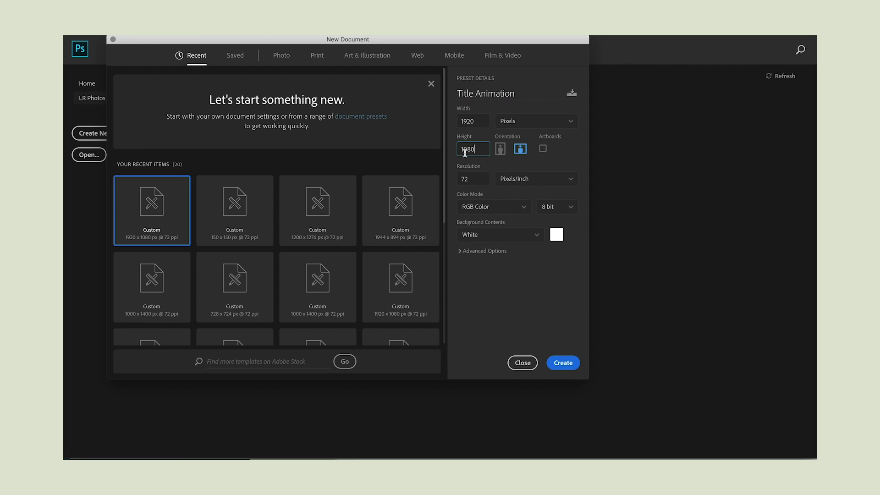
# - Create the 1920 x 1080 px Title Animation document and browse the RealisticPencilBrushByNari folder in the brush presets
pyautogui.click(562, 362)
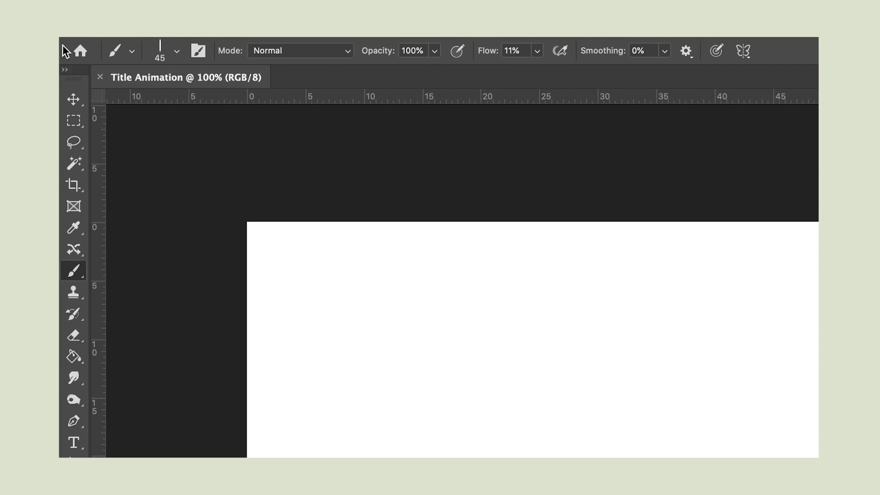
pyautogui.click(177, 53)
pyautogui.scroll(10, 194, 251)
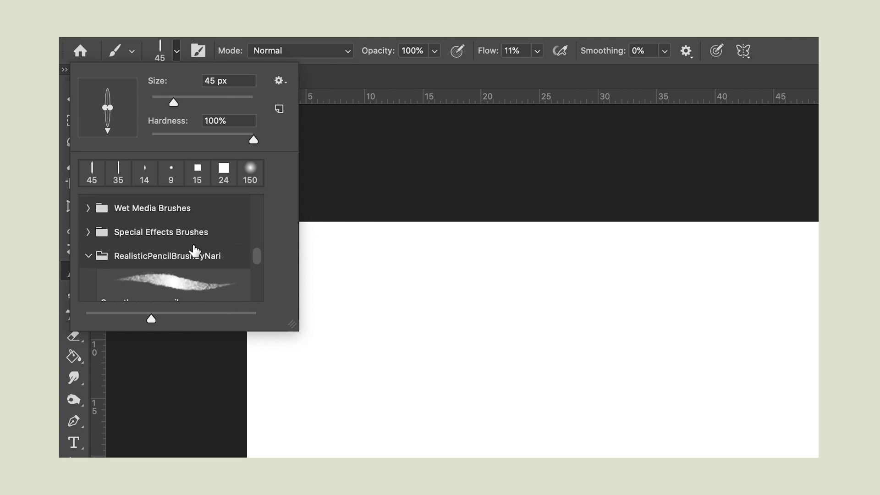
pyautogui.click(129, 255)
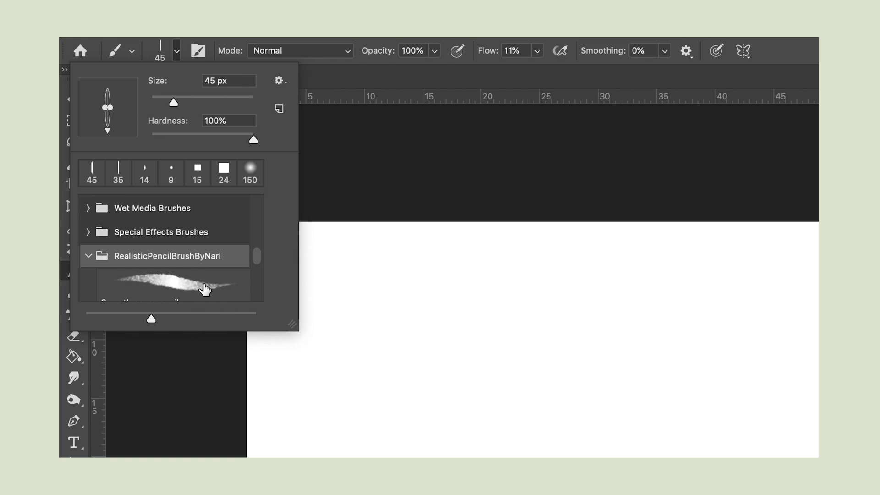
pyautogui.scroll(-4, 170, 259)
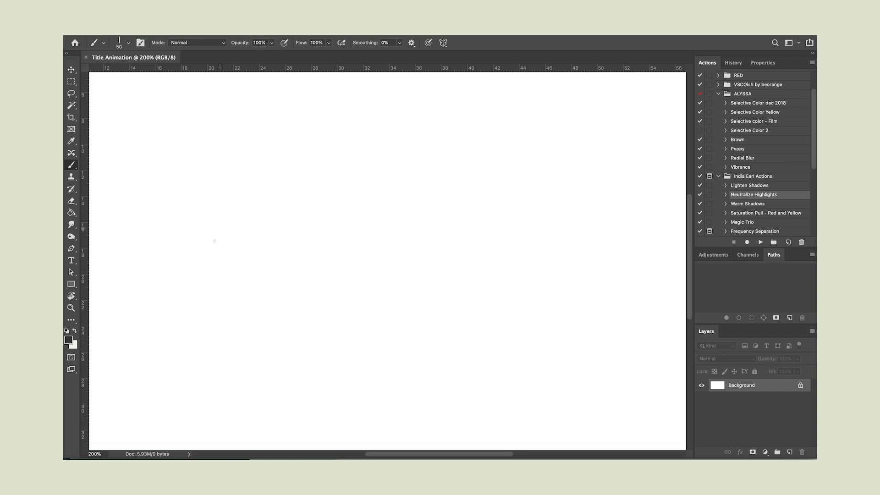
# - Paint test swatches with the brush at 100% and 40% flow, and another with the flow set to 10%
pyautogui.moveTo(214, 241)
pyautogui.mouseDown()
pyautogui.moveTo(251, 148)
pyautogui.moveTo(232, 256)
pyautogui.moveTo(307, 147)
pyautogui.mouseUp()
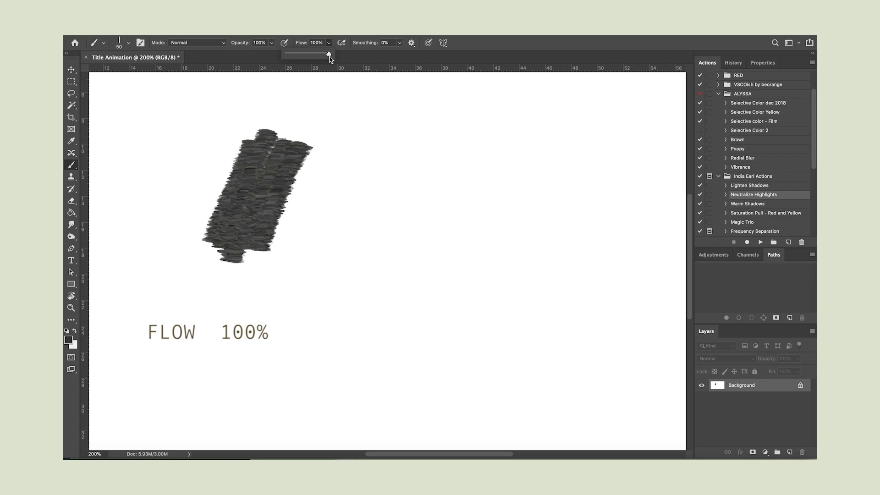
pyautogui.moveTo(331, 257)
pyautogui.mouseDown()
pyautogui.moveTo(366, 154)
pyautogui.moveTo(405, 163)
pyautogui.moveTo(390, 239)
pyautogui.mouseUp()
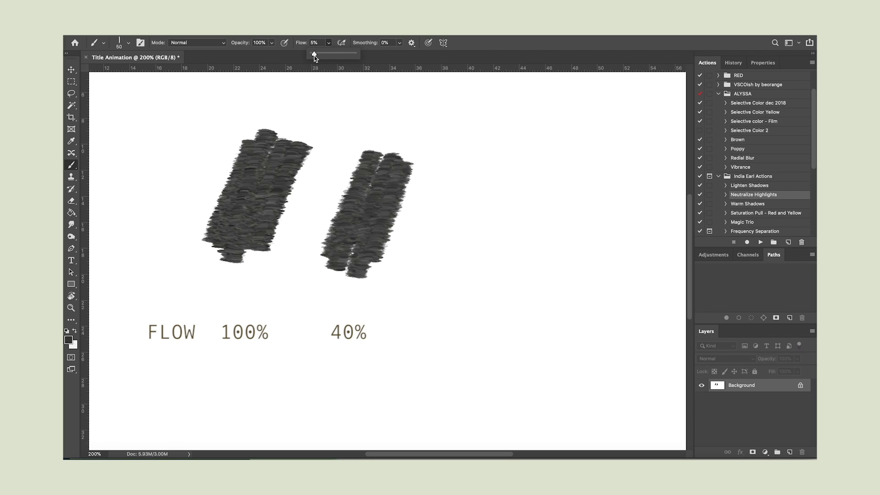
pyautogui.moveTo(315, 56); pyautogui.dragTo(316, 56)
pyautogui.moveTo(453, 222)
pyautogui.mouseDown()
pyautogui.moveTo(440, 275)
pyautogui.moveTo(490, 184)
pyautogui.moveTo(500, 193)
pyautogui.moveTo(467, 279)
pyautogui.mouseUp()
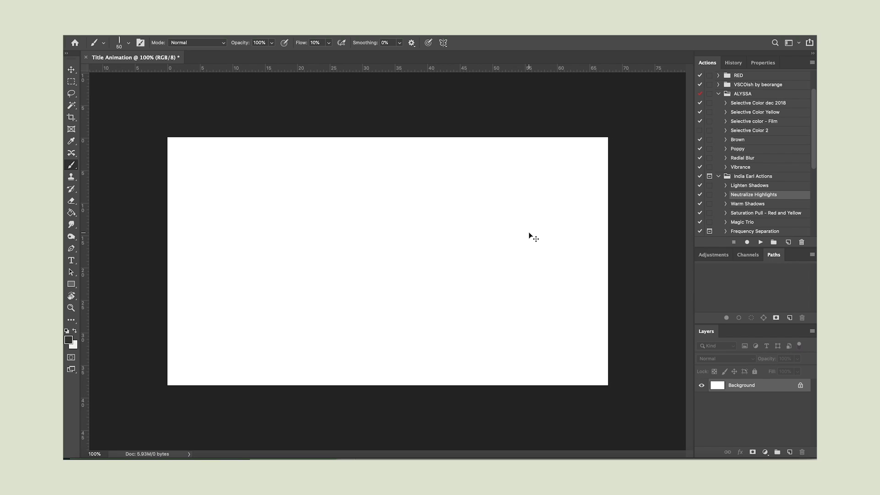
# - Add a new layer and fill it with dark green 263102 using the Paint Bucket
pyautogui.press('super+shift+n')
pyautogui.press('Return')
pyautogui.press('g')
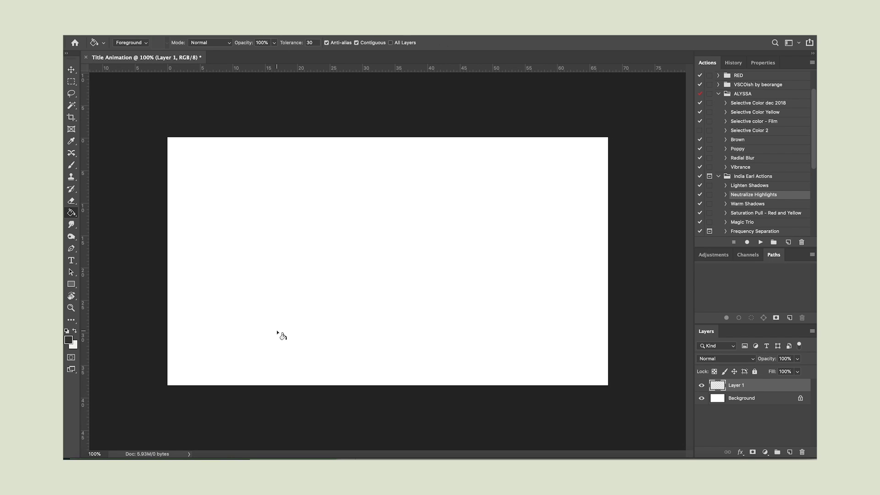
pyautogui.click(69, 341)
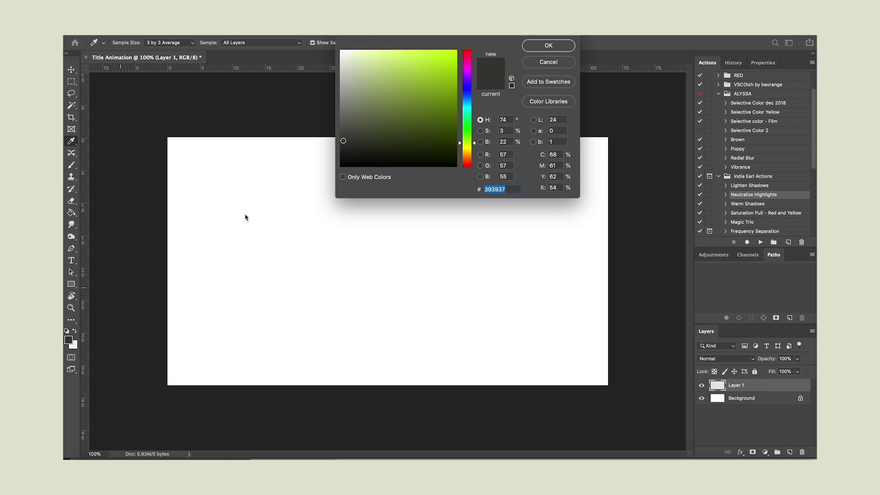
pyautogui.click(450, 144)
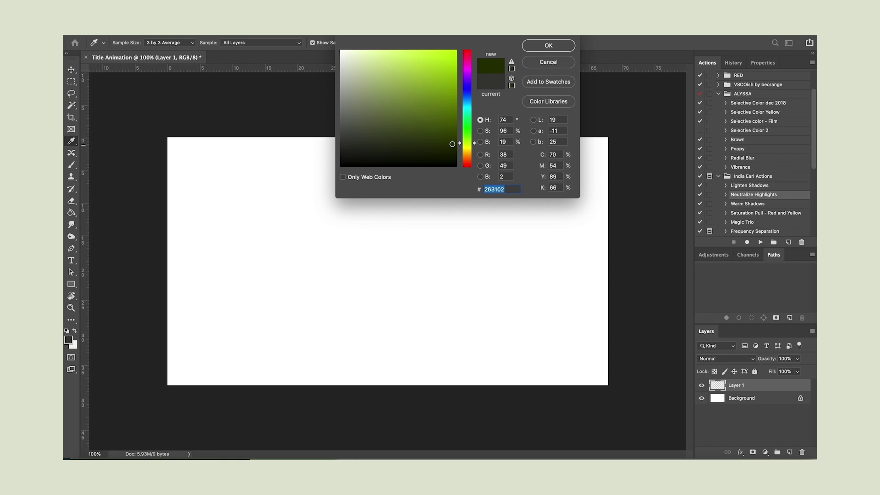
pyautogui.press('Return')
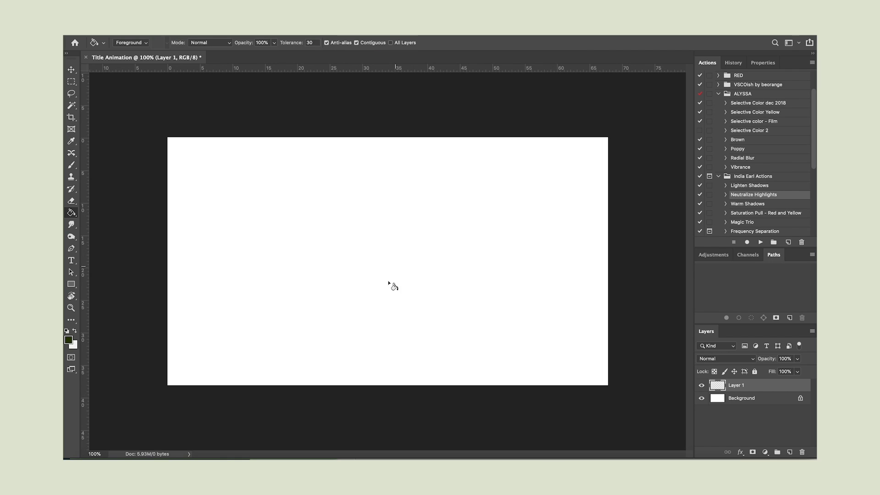
pyautogui.click(394, 285)
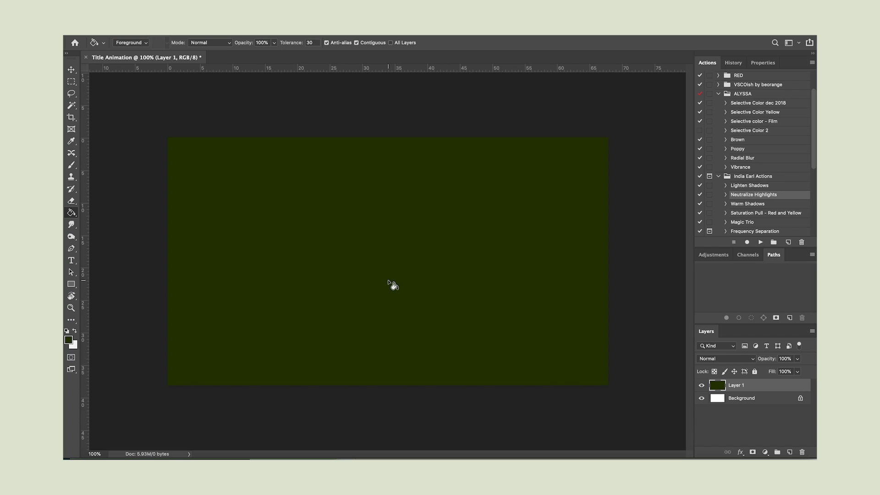
# - Ready the Type tool with the foreground color set to pure white, ffffff
pyautogui.press('v')
pyautogui.press('x')
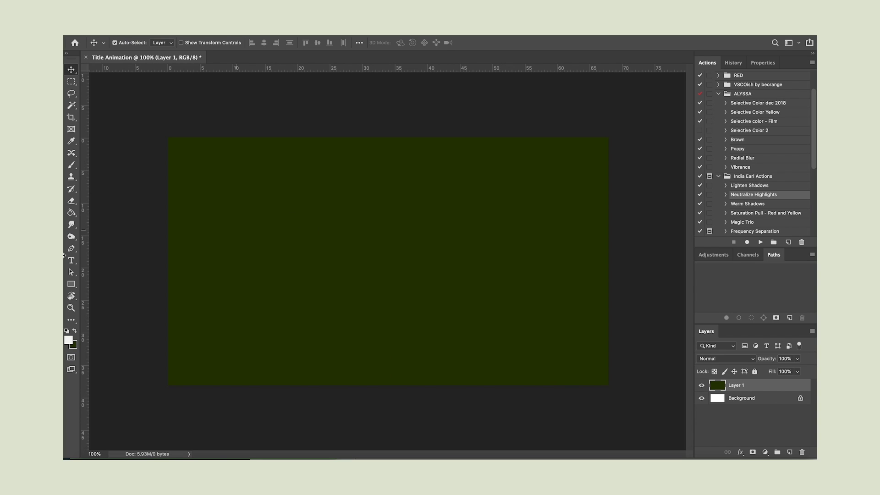
pyautogui.click(72, 260)
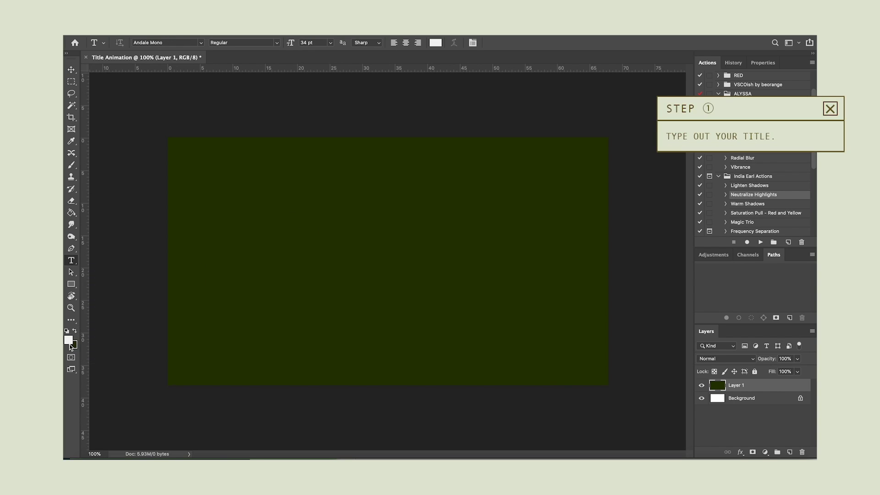
pyautogui.click(69, 339)
pyautogui.moveTo(360, 107); pyautogui.dragTo(309, 40)
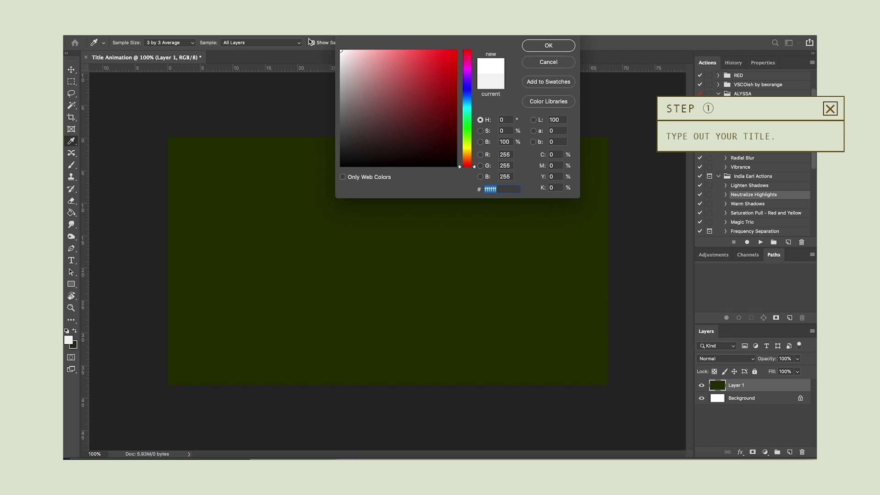
pyautogui.press('Return')
# - Add the creator's channel name in capitals as a 200 pt white title across the canvas, using the BellBottom.Laser font
pyautogui.click(235, 275)
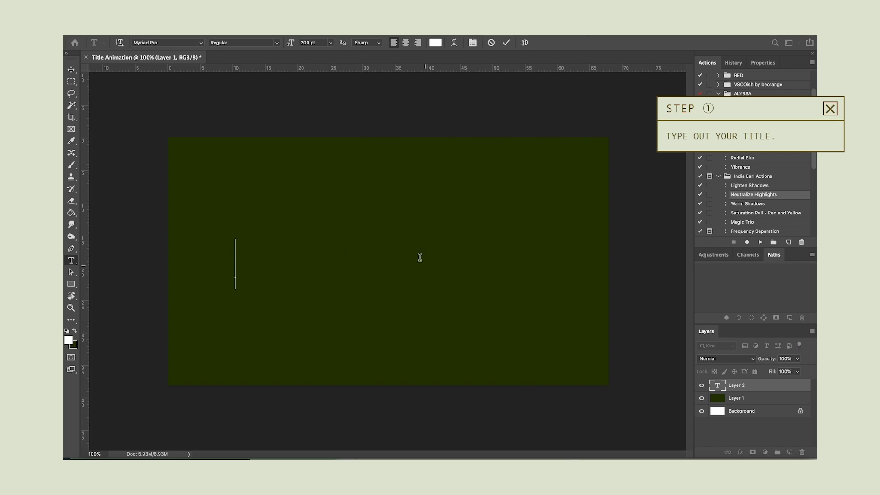
pyautogui.click(203, 44)
pyautogui.click(203, 78)
pyautogui.write('IMALYSSALAU')
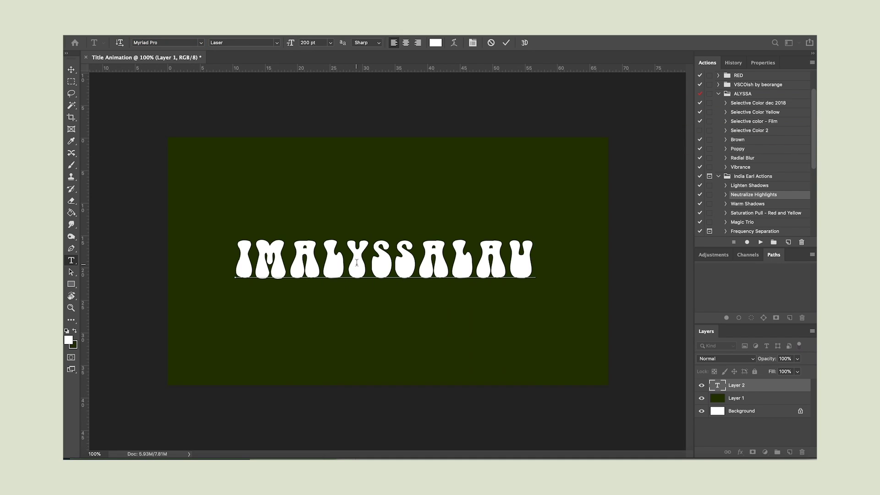
pyautogui.click(733, 438)
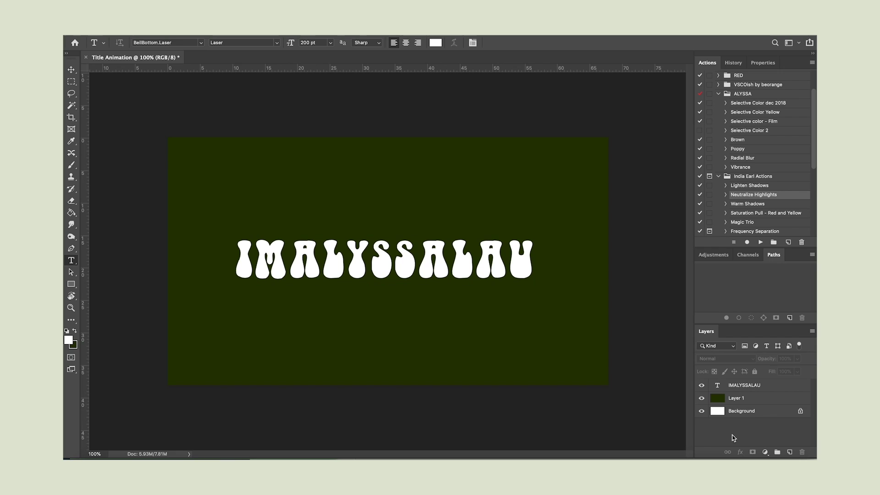
# - Add an empty layer above the title text and set the Soft Pencil brush to 27 px for tracing
pyautogui.click(735, 387)
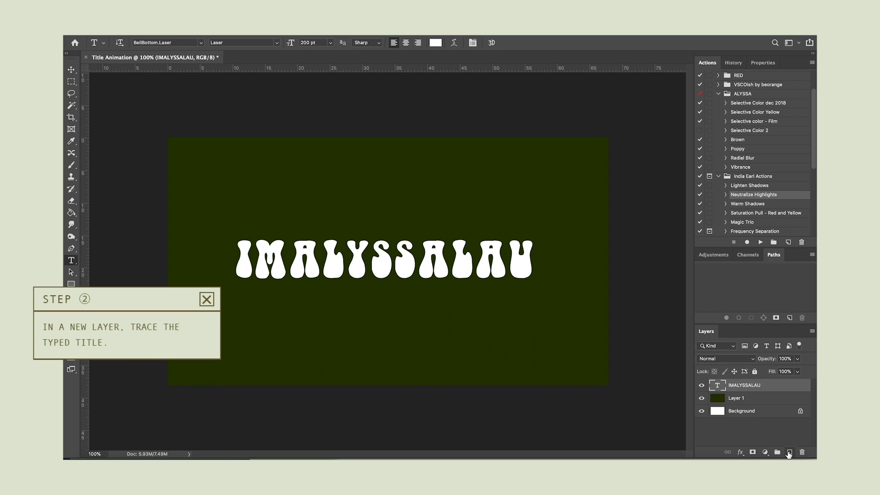
pyautogui.click(789, 451)
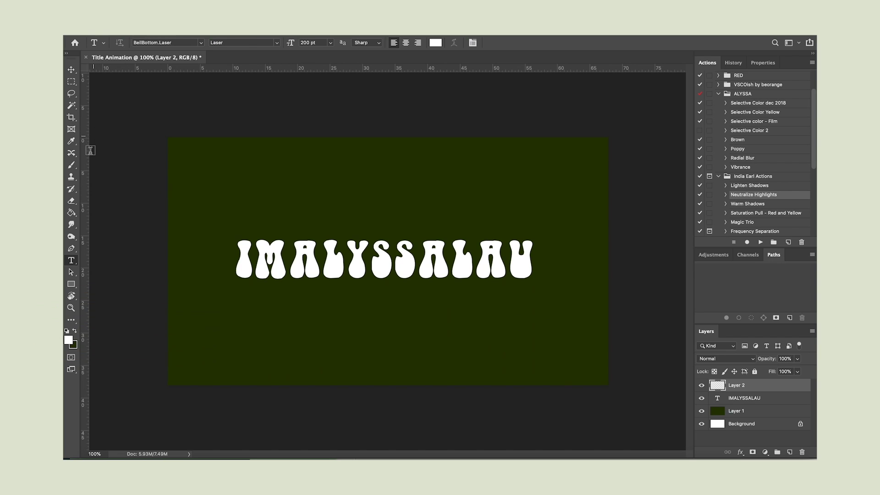
pyautogui.click(71, 164)
pyautogui.press('super+plus')
pyautogui.press('super+plus')
pyautogui.hscroll(-8, 324, 233)
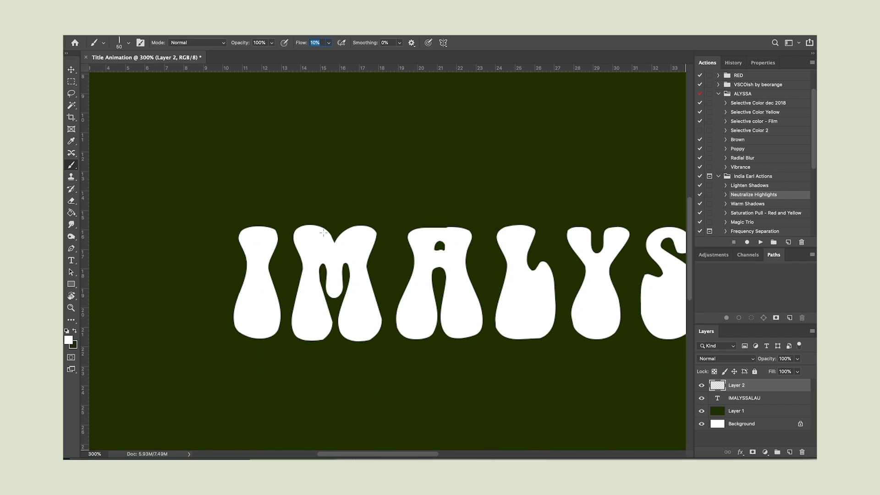
pyautogui.click(128, 43)
pyautogui.moveTo(121, 73); pyautogui.dragTo(123, 72)
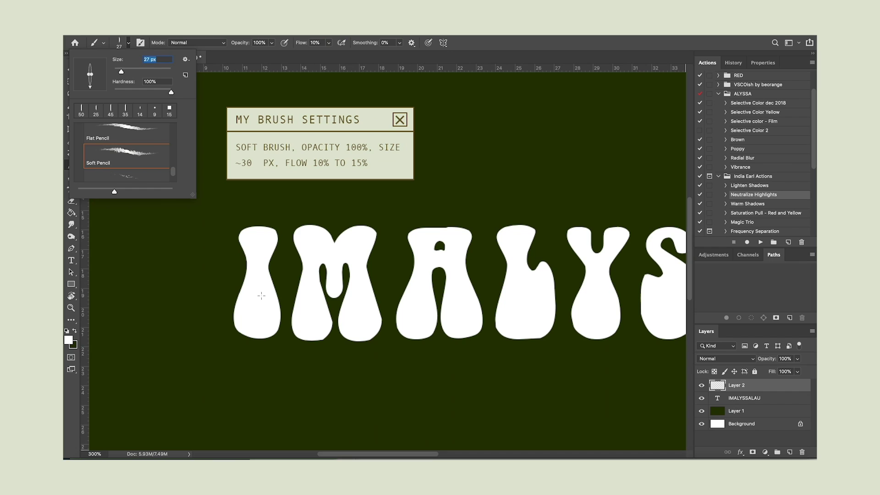
# - Trace and shade the first two letters, I and M, with rough pencil strokes at 10% flow
pyautogui.moveTo(271, 232); pyautogui.dragTo(254, 232)
pyautogui.moveTo(239, 302)
pyautogui.mouseDown()
pyautogui.moveTo(241, 335)
pyautogui.moveTo(262, 338)
pyautogui.mouseUp()
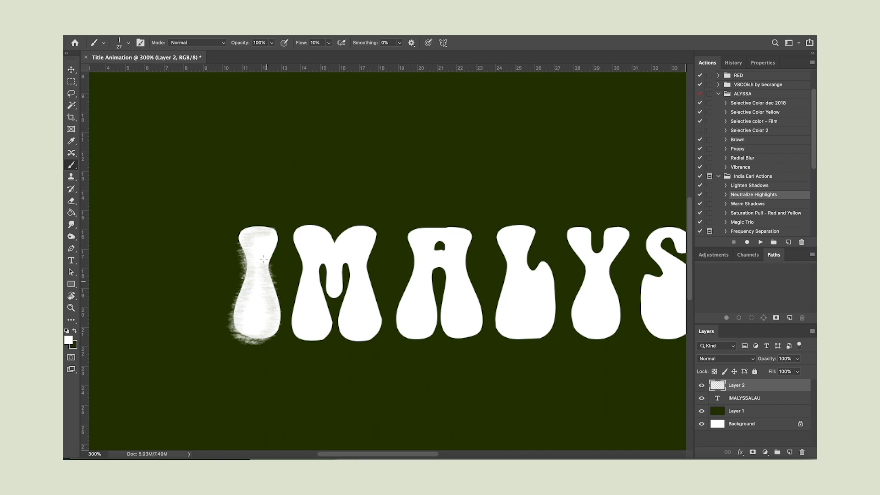
pyautogui.moveTo(270, 238)
pyautogui.mouseDown()
pyautogui.moveTo(255, 328)
pyautogui.moveTo(268, 238)
pyautogui.moveTo(321, 321)
pyautogui.moveTo(364, 320)
pyautogui.moveTo(336, 247)
pyautogui.moveTo(311, 315)
pyautogui.moveTo(366, 275)
pyautogui.mouseUp()
pyautogui.press('[')
pyautogui.press('[')
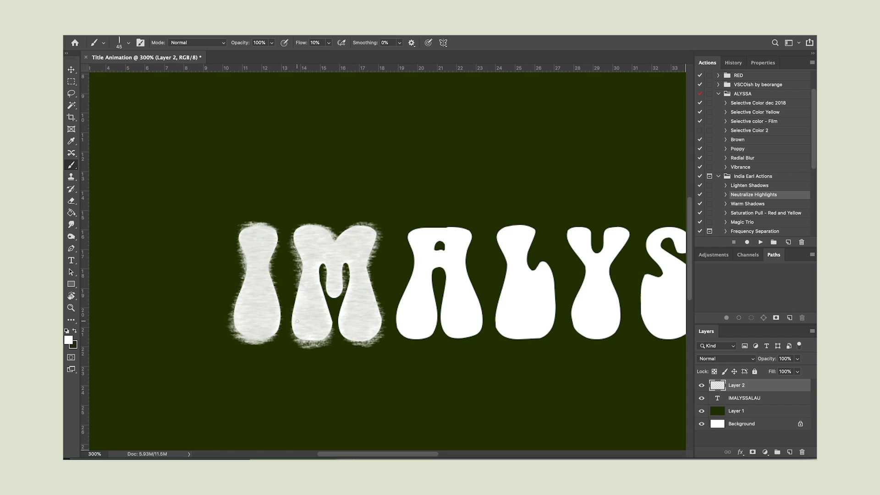
# - Reduce the brush to 15 px and refine the traced M, checking it with the typed title layer hidden and shown
pyautogui.click(702, 398)
pyautogui.press('[')
pyautogui.press('[')
pyautogui.press('[')
pyautogui.click(701, 398)
pyautogui.moveTo(327, 229); pyautogui.dragTo(300, 255)
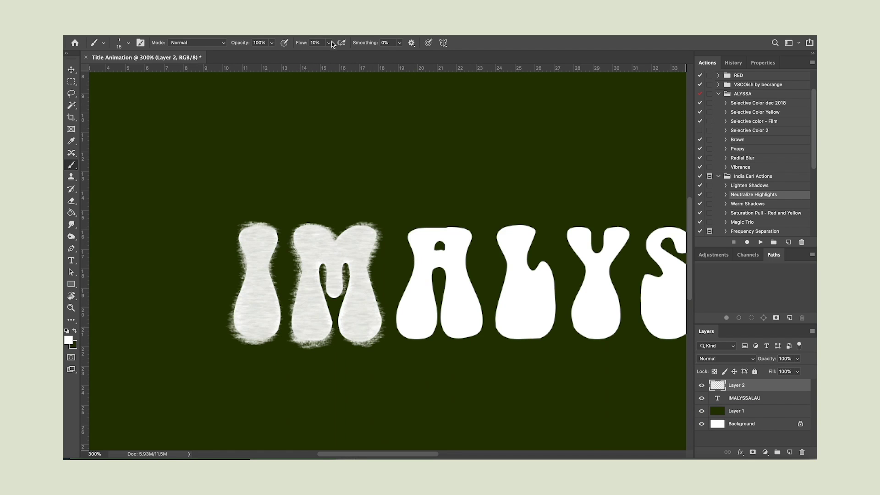
pyautogui.click(701, 398)
pyautogui.press('super+minus')
pyautogui.press('super+plus')
pyautogui.press('super+plus')
pyautogui.click(701, 398)
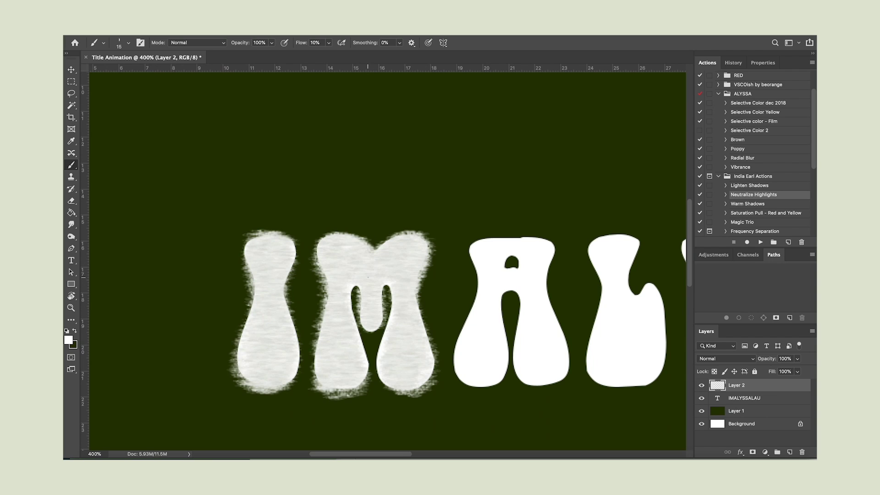
# - Enlarge the brush to 20 px and trace the remaining letters, from the first A through the final U
pyautogui.press(']')
pyautogui.press(']')
pyautogui.moveTo(463, 362)
pyautogui.mouseDown()
pyautogui.moveTo(523, 293)
pyautogui.moveTo(541, 330)
pyautogui.moveTo(483, 265)
pyautogui.moveTo(548, 293)
pyautogui.moveTo(548, 316)
pyautogui.mouseUp()
pyautogui.hscroll(3, 549, 316)
pyautogui.moveTo(532, 243)
pyautogui.mouseDown()
pyautogui.moveTo(591, 293)
pyautogui.moveTo(584, 299)
pyautogui.moveTo(550, 236)
pyautogui.moveTo(559, 375)
pyautogui.moveTo(591, 243)
pyautogui.moveTo(585, 251)
pyautogui.moveTo(511, 241)
pyautogui.moveTo(527, 362)
pyautogui.moveTo(499, 275)
pyautogui.moveTo(509, 367)
pyautogui.mouseUp()
pyautogui.hscroll(5, 559, 376)
pyautogui.hscroll(6, 584, 250)
pyautogui.hscroll(3, 516, 336)
pyautogui.moveTo(516, 335)
pyautogui.mouseDown()
pyautogui.moveTo(550, 367)
pyautogui.moveTo(508, 256)
pyautogui.moveTo(573, 298)
pyautogui.moveTo(551, 235)
pyautogui.moveTo(586, 357)
pyautogui.moveTo(610, 229)
pyautogui.moveTo(591, 252)
pyautogui.moveTo(605, 357)
pyautogui.moveTo(596, 367)
pyautogui.mouseUp()
pyautogui.hscroll(4, 551, 234)
pyautogui.hscroll(10, 596, 367)
pyautogui.moveTo(459, 330)
pyautogui.mouseDown()
pyautogui.moveTo(485, 229)
pyautogui.moveTo(474, 307)
pyautogui.mouseUp()
pyautogui.hscroll(3, 473, 307)
pyautogui.moveTo(495, 357)
pyautogui.mouseDown()
pyautogui.moveTo(538, 277)
pyautogui.moveTo(571, 305)
pyautogui.moveTo(513, 230)
pyautogui.moveTo(559, 291)
pyautogui.mouseUp()
pyautogui.hscroll(6, 559, 291)
pyautogui.moveTo(486, 358)
pyautogui.mouseDown()
pyautogui.moveTo(550, 229)
pyautogui.moveTo(504, 358)
pyautogui.moveTo(553, 229)
pyautogui.moveTo(485, 355)
pyautogui.mouseUp()
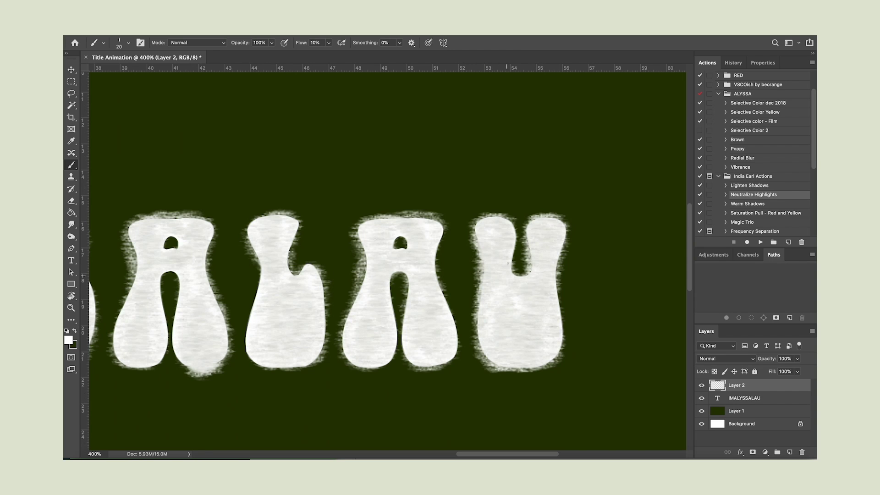
# - Go back over the traced letters from the end of the title toward its start, adding pencil shading and rough edges
pyautogui.moveTo(481, 220)
pyautogui.mouseDown()
pyautogui.moveTo(355, 324)
pyautogui.moveTo(388, 299)
pyautogui.moveTo(444, 221)
pyautogui.moveTo(407, 327)
pyautogui.moveTo(392, 231)
pyautogui.mouseUp()
pyautogui.moveTo(252, 244); pyautogui.dragTo(306, 269)
pyautogui.hscroll(-2, 306, 268)
pyautogui.moveTo(184, 275)
pyautogui.mouseDown()
pyautogui.moveTo(221, 339)
pyautogui.moveTo(227, 268)
pyautogui.mouseUp()
pyautogui.hscroll(-4, 236, 233)
pyautogui.moveTo(177, 302); pyautogui.dragTo(220, 354)
pyautogui.hscroll(-4, 251, 257)
pyautogui.moveTo(240, 248); pyautogui.dragTo(295, 332)
pyautogui.moveTo(256, 188)
pyautogui.mouseDown()
pyautogui.moveTo(248, 204)
pyautogui.moveTo(261, 290)
pyautogui.mouseUp()
pyautogui.hscroll(-4, 280, 194)
pyautogui.hscroll(-3, 302, 243)
pyautogui.moveTo(274, 217)
pyautogui.mouseDown()
pyautogui.moveTo(302, 243)
pyautogui.moveTo(247, 183)
pyautogui.mouseUp()
pyautogui.moveTo(229, 229); pyautogui.dragTo(304, 284)
pyautogui.hscroll(-4, 275, 256)
pyautogui.moveTo(227, 186); pyautogui.dragTo(217, 266)
pyautogui.moveTo(217, 316); pyautogui.dragTo(271, 232)
pyautogui.moveTo(252, 178); pyautogui.dragTo(306, 242)
pyautogui.hscroll(-6, 367, 252)
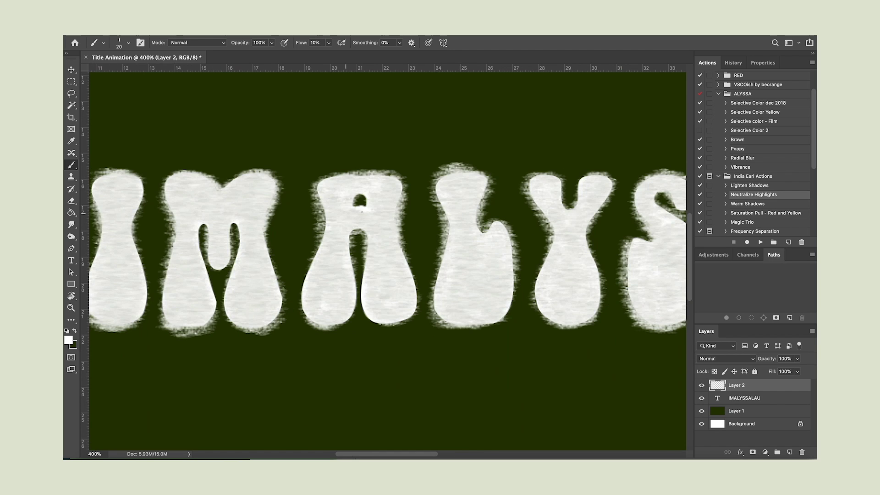
# - Check the tracing against the typed title and leave the typed title layer hidden
pyautogui.click(701, 398)
pyautogui.click(701, 398)
pyautogui.click(701, 398)
pyautogui.press('super+minus')
pyautogui.press('super+minus')
pyautogui.hscroll(8, 632, 369)
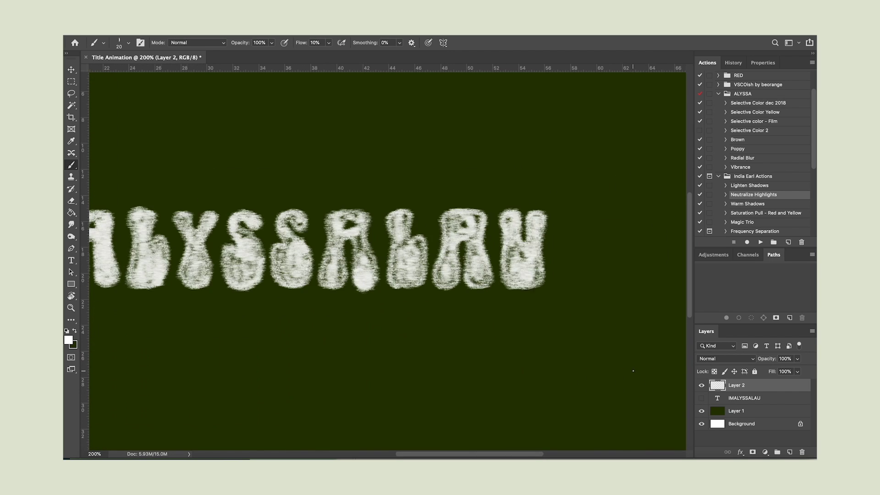
# - Enlarge the brush to 30 px and fill in the patchy areas of the traced letters through the final U
pyautogui.hscroll(-2, 367, 312)
pyautogui.press(']')
pyautogui.press(']')
pyautogui.hscroll(-4, 178, 231)
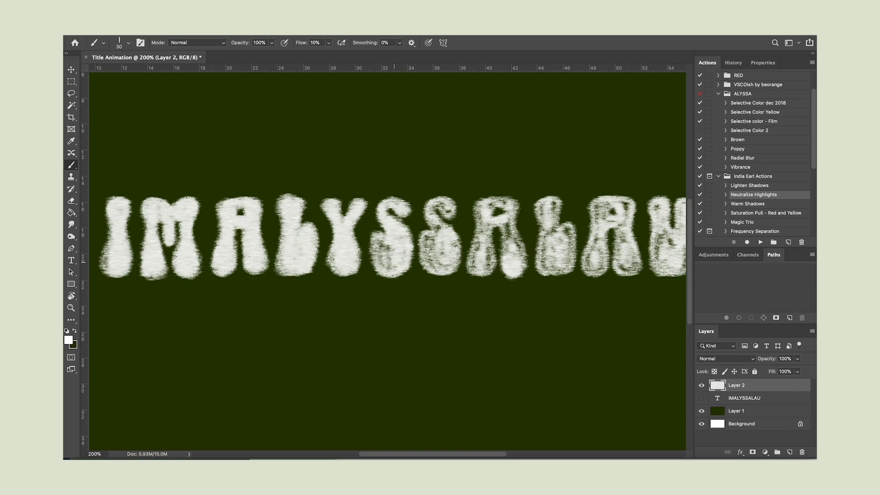
pyautogui.moveTo(433, 223)
pyautogui.mouseDown()
pyautogui.moveTo(438, 260)
pyautogui.moveTo(504, 201)
pyautogui.mouseUp()
pyautogui.hscroll(3, 504, 204)
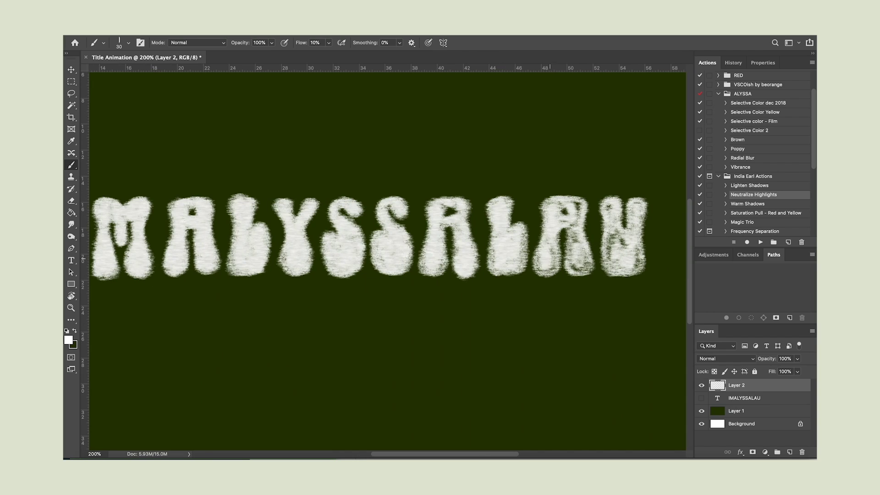
pyautogui.moveTo(571, 241); pyautogui.dragTo(582, 268)
pyautogui.moveTo(611, 206)
pyautogui.mouseDown()
pyautogui.moveTo(616, 265)
pyautogui.moveTo(630, 265)
pyautogui.mouseUp()
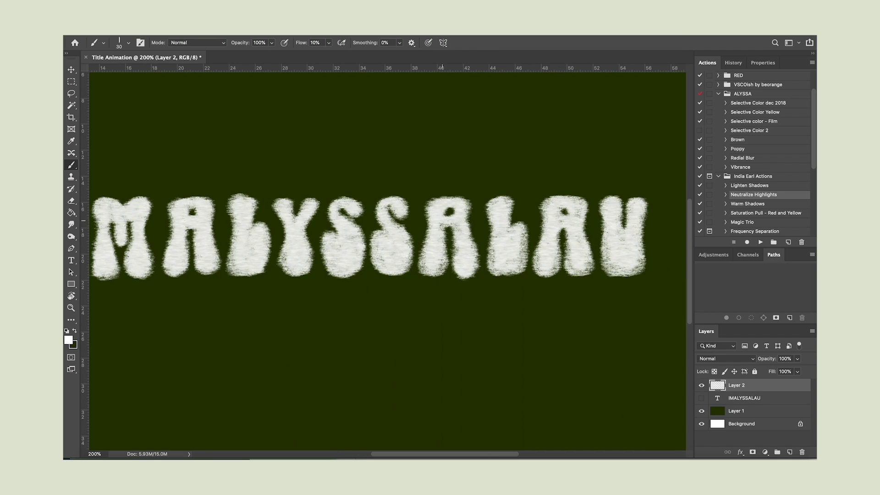
# - Delete the white Background layer and switch visibility from the traced Layer 2 to the typed title
pyautogui.hotkey('ctrl', '-')
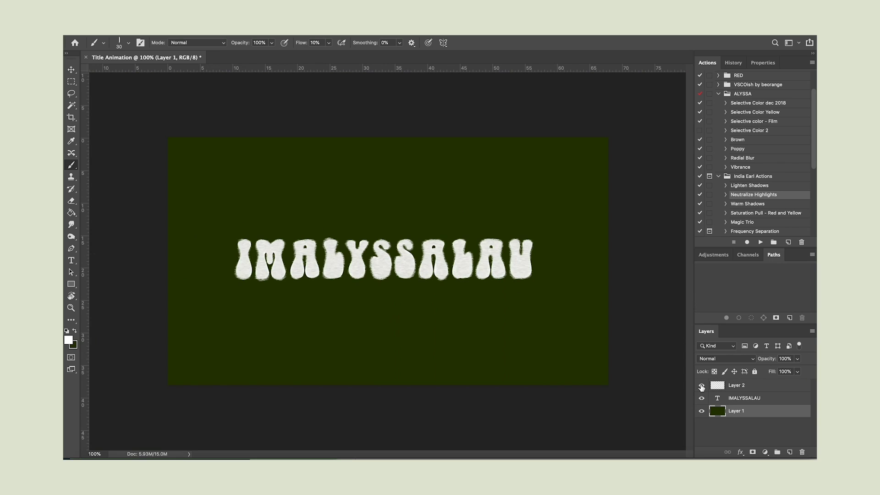
pyautogui.click(702, 386)
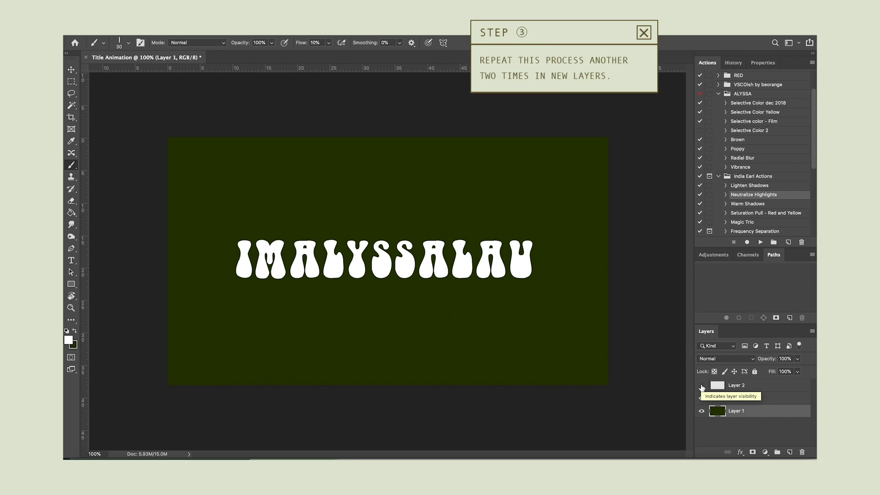
pyautogui.hotkey('ctrl', '+')
pyautogui.hotkey('ctrl', '+')
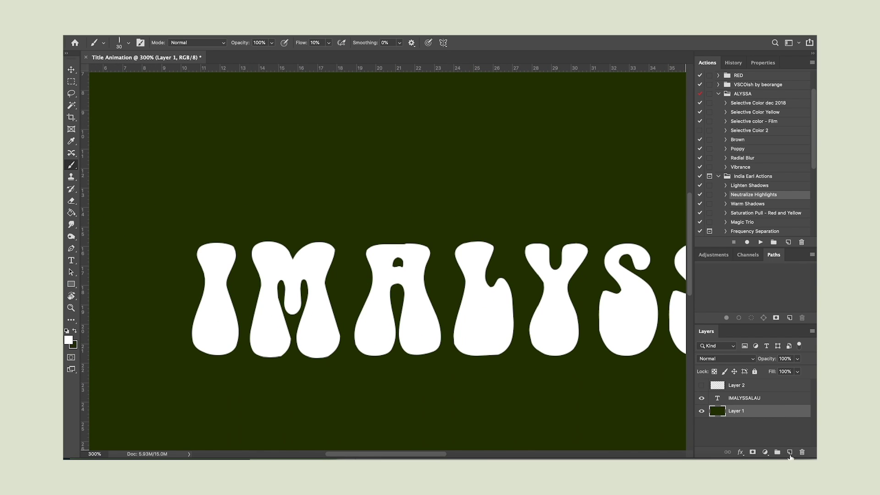
# - Add a new layer above the typed title and set the pencil brush to 14 px with 15% flow
pyautogui.moveTo(745, 400); pyautogui.dragTo(744, 394)
pyautogui.hotkey('ctrl', '+')
pyautogui.click(129, 43)
pyautogui.click(129, 43)
pyautogui.click(129, 42)
pyautogui.click(328, 42)
pyautogui.moveTo(325, 55); pyautogui.dragTo(330, 55)
# - Trace the opening letters I, M, A and L on Layer 3 with pencil strokes, enlarging the brush to 20 px
pyautogui.moveTo(147, 250); pyautogui.dragTo(162, 290)
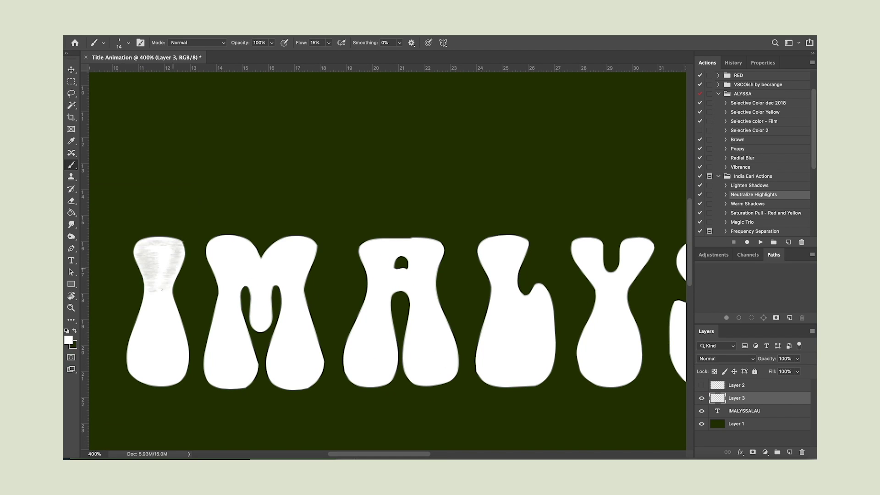
pyautogui.moveTo(139, 370); pyautogui.dragTo(170, 312)
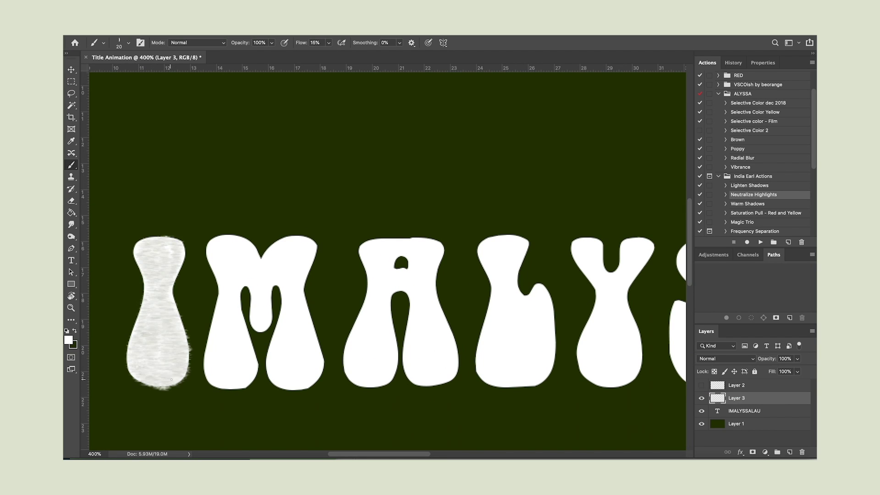
pyautogui.moveTo(215, 236)
pyautogui.mouseDown()
pyautogui.moveTo(208, 367)
pyautogui.moveTo(264, 284)
pyautogui.moveTo(321, 361)
pyautogui.moveTo(239, 237)
pyautogui.mouseUp()
pyautogui.moveTo(426, 240)
pyautogui.mouseDown()
pyautogui.moveTo(353, 338)
pyautogui.moveTo(385, 312)
pyautogui.moveTo(423, 382)
pyautogui.moveTo(438, 253)
pyautogui.moveTo(422, 273)
pyautogui.moveTo(386, 270)
pyautogui.moveTo(368, 371)
pyautogui.moveTo(388, 279)
pyautogui.moveTo(439, 330)
pyautogui.mouseUp()
pyautogui.moveTo(229, 236)
pyautogui.mouseDown()
pyautogui.moveTo(275, 293)
pyautogui.moveTo(231, 362)
pyautogui.moveTo(307, 383)
pyautogui.moveTo(215, 370)
pyautogui.mouseUp()
pyautogui.moveTo(492, 311)
pyautogui.mouseDown()
pyautogui.moveTo(543, 381)
pyautogui.moveTo(500, 247)
pyautogui.moveTo(510, 292)
pyautogui.mouseUp()
# - Trace the middle letters Y, S, S and A on Layer 3 with rough-edged pencil strokes
pyautogui.hscroll(5, 512, 378)
pyautogui.moveTo(433, 245)
pyautogui.mouseDown()
pyautogui.moveTo(440, 374)
pyautogui.moveTo(476, 247)
pyautogui.moveTo(459, 287)
pyautogui.mouseUp()
pyautogui.moveTo(578, 266)
pyautogui.mouseDown()
pyautogui.moveTo(538, 384)
pyautogui.moveTo(591, 257)
pyautogui.mouseUp()
pyautogui.hscroll(4, 589, 274)
pyautogui.moveTo(539, 238)
pyautogui.mouseDown()
pyautogui.moveTo(568, 381)
pyautogui.moveTo(540, 233)
pyautogui.mouseUp()
pyautogui.moveTo(422, 252)
pyautogui.mouseDown()
pyautogui.moveTo(440, 338)
pyautogui.moveTo(476, 247)
pyautogui.moveTo(537, 303)
pyautogui.moveTo(545, 330)
pyautogui.mouseUp()
pyautogui.hscroll(5, 546, 330)
pyautogui.moveTo(485, 243)
pyautogui.mouseDown()
pyautogui.moveTo(474, 370)
pyautogui.moveTo(573, 348)
pyautogui.moveTo(490, 247)
pyautogui.moveTo(494, 362)
pyautogui.moveTo(561, 361)
pyautogui.mouseUp()
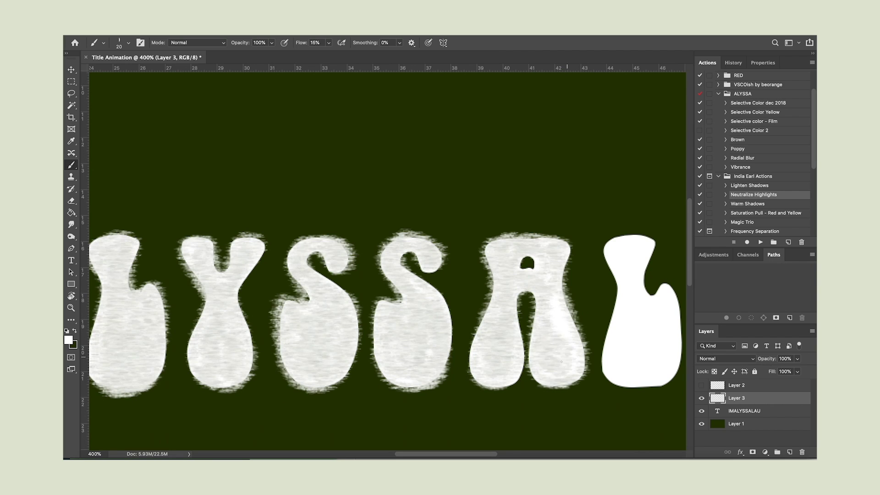
# - Trace the last letters L, A and U on Layer 3 to complete the second title frame
pyautogui.hscroll(10, 561, 361)
pyautogui.moveTo(339, 215)
pyautogui.mouseDown()
pyautogui.moveTo(339, 358)
pyautogui.moveTo(403, 275)
pyautogui.moveTo(358, 355)
pyautogui.moveTo(353, 229)
pyautogui.mouseUp()
pyautogui.moveTo(435, 238)
pyautogui.mouseDown()
pyautogui.moveTo(518, 220)
pyautogui.moveTo(495, 320)
pyautogui.moveTo(498, 215)
pyautogui.moveTo(472, 257)
pyautogui.moveTo(513, 348)
pyautogui.mouseUp()
pyautogui.hscroll(5, 513, 348)
pyautogui.moveTo(435, 219)
pyautogui.mouseDown()
pyautogui.moveTo(431, 307)
pyautogui.moveTo(455, 275)
pyautogui.moveTo(468, 321)
pyautogui.moveTo(490, 238)
pyautogui.mouseUp()
# - Hide the typed title, enlarge the brush to 30 px and fill in patchy areas of the ending letters on Layer 3
pyautogui.click(701, 410)
pyautogui.press(']')
pyautogui.moveTo(481, 294)
pyautogui.mouseDown()
pyautogui.moveTo(454, 348)
pyautogui.moveTo(437, 257)
pyautogui.moveTo(486, 340)
pyautogui.mouseUp()
pyautogui.moveTo(313, 231)
pyautogui.mouseDown()
pyautogui.moveTo(316, 247)
pyautogui.moveTo(362, 284)
pyautogui.moveTo(353, 225)
pyautogui.mouseUp()
pyautogui.hscroll(-2, 353, 225)
pyautogui.moveTo(257, 220)
pyautogui.mouseDown()
pyautogui.moveTo(262, 360)
pyautogui.moveTo(294, 284)
pyautogui.mouseUp()
pyautogui.hscroll(-7, 293, 284)
pyautogui.moveTo(307, 234)
pyautogui.mouseDown()
pyautogui.moveTo(312, 330)
pyautogui.moveTo(353, 229)
pyautogui.moveTo(379, 314)
pyautogui.mouseUp()
# - Fill in the patchy areas of the remaining Layer 3 letters, working back to the initial I
pyautogui.hscroll(-5, 348, 274)
pyautogui.moveTo(320, 215)
pyautogui.mouseDown()
pyautogui.moveTo(366, 348)
pyautogui.moveTo(257, 321)
pyautogui.moveTo(257, 216)
pyautogui.moveTo(274, 220)
pyautogui.moveTo(256, 339)
pyautogui.mouseUp()
pyautogui.hscroll(-4, 268, 220)
pyautogui.hscroll(-5, 259, 321)
pyautogui.moveTo(265, 197); pyautogui.dragTo(289, 320)
pyautogui.hscroll(-5, 275, 298)
pyautogui.moveTo(271, 181)
pyautogui.mouseDown()
pyautogui.moveTo(263, 264)
pyautogui.moveTo(314, 225)
pyautogui.moveTo(336, 298)
pyautogui.mouseUp()
pyautogui.hscroll(-5, 337, 297)
pyautogui.moveTo(231, 279)
pyautogui.mouseDown()
pyautogui.moveTo(271, 206)
pyautogui.moveTo(310, 296)
pyautogui.mouseUp()
pyautogui.moveTo(165, 184); pyautogui.dragTo(165, 294)
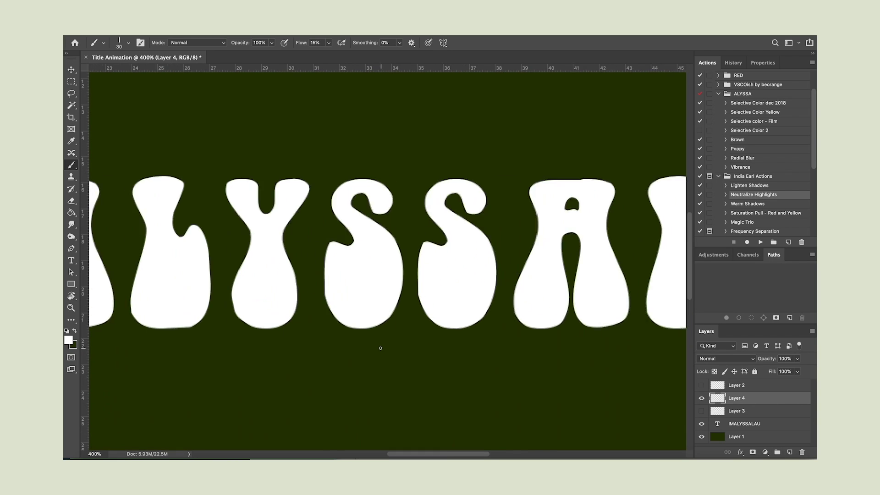
# - Trace the first letters of the typed title on Layer 4 with the pencil brush
pyautogui.moveTo(156, 183)
pyautogui.mouseDown()
pyautogui.moveTo(160, 284)
pyautogui.moveTo(167, 231)
pyautogui.mouseUp()
pyautogui.moveTo(216, 193)
pyautogui.mouseDown()
pyautogui.moveTo(229, 321)
pyautogui.moveTo(316, 316)
pyautogui.moveTo(275, 202)
pyautogui.moveTo(383, 323)
pyautogui.moveTo(453, 206)
pyautogui.moveTo(394, 220)
pyautogui.moveTo(524, 185)
pyautogui.moveTo(516, 307)
pyautogui.mouseUp()
pyautogui.hscroll(3, 516, 169)
pyautogui.moveTo(500, 183)
pyautogui.mouseDown()
pyautogui.moveTo(540, 261)
pyautogui.moveTo(513, 275)
pyautogui.mouseUp()
pyautogui.hscroll(2, 527, 220)
# - Reduce the brush to 25 px and trace the remaining title letters on Layer 4 through the final U
pyautogui.press('[')
pyautogui.moveTo(559, 186)
pyautogui.mouseDown()
pyautogui.moveTo(532, 317)
pyautogui.moveTo(564, 248)
pyautogui.mouseUp()
pyautogui.hscroll(3, 563, 248)
pyautogui.moveTo(550, 188)
pyautogui.mouseDown()
pyautogui.moveTo(497, 295)
pyautogui.moveTo(532, 271)
pyautogui.moveTo(532, 298)
pyautogui.mouseUp()
pyautogui.hscroll(3, 527, 275)
pyautogui.moveTo(485, 179)
pyautogui.mouseDown()
pyautogui.moveTo(531, 307)
pyautogui.moveTo(500, 184)
pyautogui.moveTo(537, 284)
pyautogui.mouseUp()
pyautogui.hscroll(4, 527, 252)
pyautogui.moveTo(433, 167)
pyautogui.mouseDown()
pyautogui.moveTo(405, 288)
pyautogui.moveTo(430, 220)
pyautogui.moveTo(426, 284)
pyautogui.mouseUp()
pyautogui.hscroll(3, 426, 252)
pyautogui.moveTo(443, 157)
pyautogui.mouseDown()
pyautogui.moveTo(390, 154)
pyautogui.moveTo(413, 294)
pyautogui.moveTo(394, 175)
pyautogui.mouseUp()
pyautogui.moveTo(376, 265); pyautogui.dragTo(443, 238)
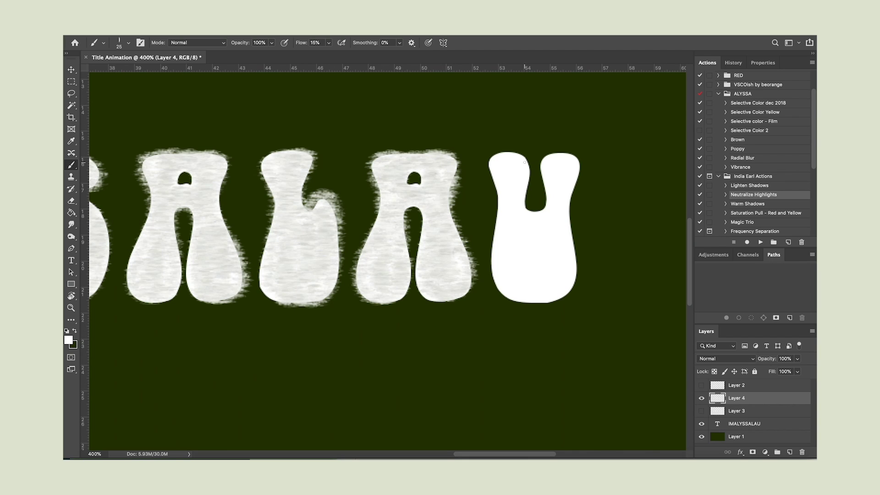
pyautogui.moveTo(492, 160); pyautogui.dragTo(566, 289)
pyautogui.moveTo(509, 183); pyautogui.dragTo(534, 257)
pyautogui.moveTo(557, 183); pyautogui.dragTo(561, 261)
# - Hide the typed title, enlarge the brush to 30 px and fill in the final U and A on Layer 4
pyautogui.click(701, 423)
pyautogui.press(']')
pyautogui.moveTo(507, 165); pyautogui.dragTo(527, 271)
pyautogui.moveTo(559, 160); pyautogui.dragTo(566, 275)
pyautogui.moveTo(522, 215); pyautogui.dragTo(522, 231)
pyautogui.moveTo(388, 170); pyautogui.dragTo(388, 255)
pyautogui.moveTo(420, 206); pyautogui.dragTo(451, 275)
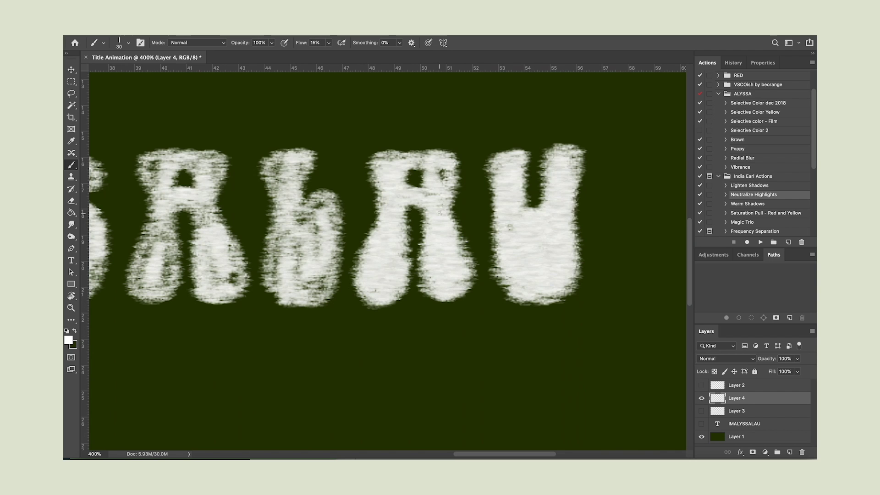
pyautogui.moveTo(443, 172); pyautogui.dragTo(443, 190)
# - Fill in the patchy areas of the second L, the A before it and the neighbouring S on Layer 4
pyautogui.moveTo(275, 162); pyautogui.dragTo(282, 286)
pyautogui.moveTo(311, 206); pyautogui.dragTo(309, 294)
pyautogui.hscroll(-3, 309, 247)
pyautogui.moveTo(231, 156); pyautogui.dragTo(234, 286)
pyautogui.moveTo(254, 207); pyautogui.dragTo(307, 275)
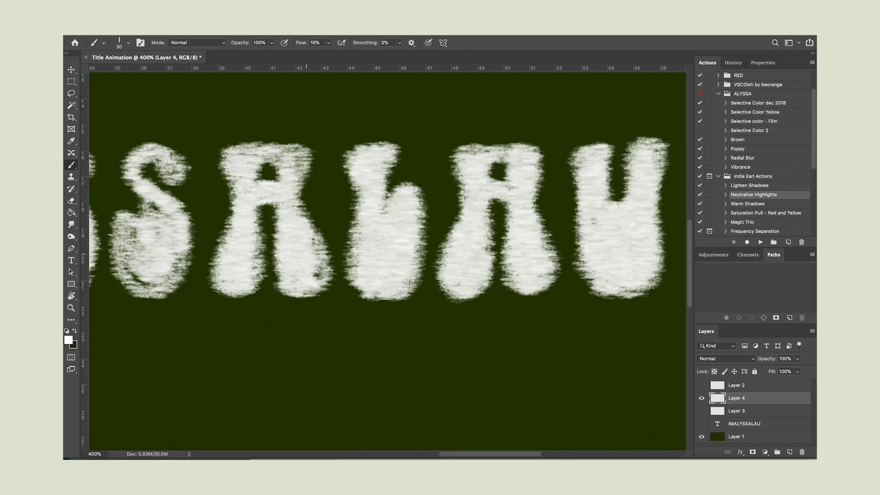
pyautogui.moveTo(296, 155); pyautogui.dragTo(293, 210)
pyautogui.moveTo(319, 254); pyautogui.dragTo(320, 275)
pyautogui.hscroll(-3, 293, 215)
pyautogui.moveTo(270, 219); pyautogui.dragTo(307, 271)
pyautogui.moveTo(284, 151); pyautogui.dragTo(317, 215)
pyautogui.moveTo(224, 156)
pyautogui.mouseDown()
pyautogui.moveTo(184, 177)
pyautogui.moveTo(193, 279)
pyautogui.moveTo(229, 288)
pyautogui.mouseUp()
# - Fill in the remaining patchy letters on Layer 4, working back to the initial I
pyautogui.hscroll(-5, 229, 288)
pyautogui.moveTo(352, 137)
pyautogui.mouseDown()
pyautogui.moveTo(367, 275)
pyautogui.moveTo(381, 211)
pyautogui.mouseUp()
pyautogui.moveTo(257, 137)
pyautogui.mouseDown()
pyautogui.moveTo(276, 258)
pyautogui.moveTo(286, 197)
pyautogui.mouseUp()
pyautogui.hscroll(-4, 286, 197)
pyautogui.moveTo(307, 155); pyautogui.dragTo(301, 261)
pyautogui.moveTo(296, 220); pyautogui.dragTo(353, 147)
pyautogui.moveTo(362, 188); pyautogui.dragTo(362, 256)
pyautogui.moveTo(149, 147); pyautogui.dragTo(154, 178)
pyautogui.moveTo(162, 225); pyautogui.dragTo(192, 176)
pyautogui.moveTo(220, 138); pyautogui.dragTo(231, 270)
pyautogui.hscroll(-4, 232, 271)
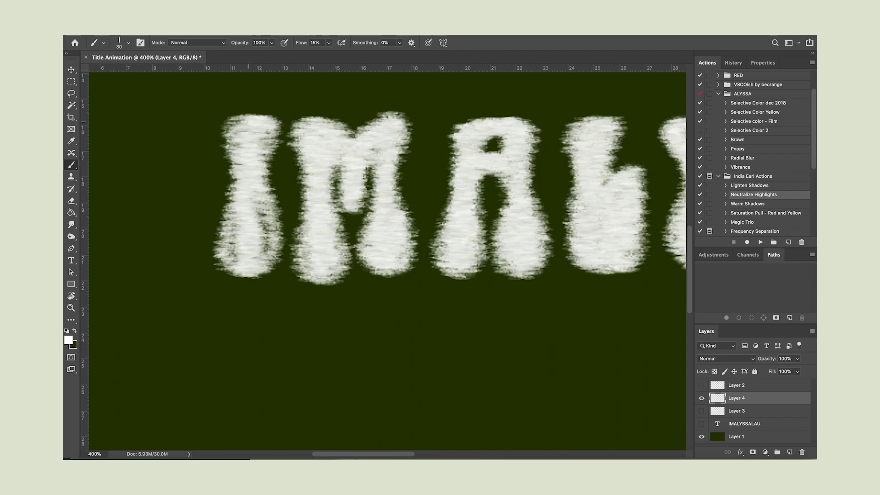
pyautogui.moveTo(261, 197); pyautogui.dragTo(238, 262)
# - Hide the dark green Layer 1 and export the Layer 4 title frame as a transparent 1920 x 1080 PNG
pyautogui.press('super+minus')
pyautogui.press('super+minus')
pyautogui.press('super+minus')
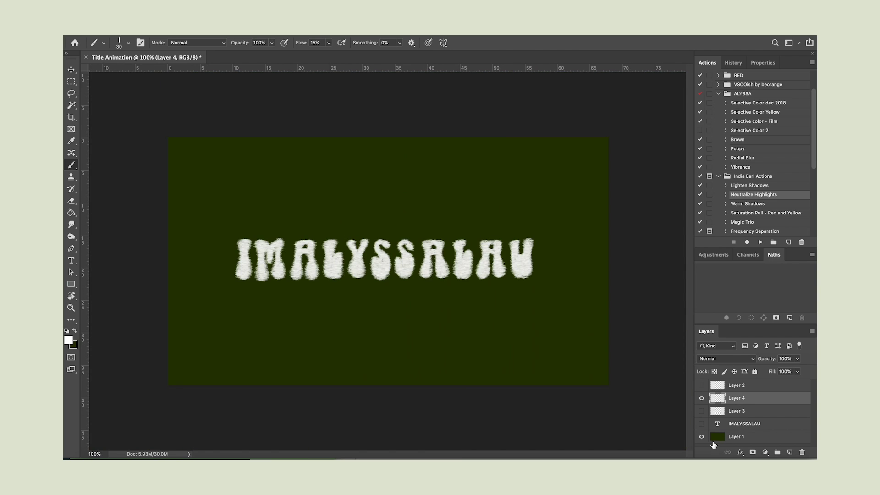
pyautogui.click(702, 438)
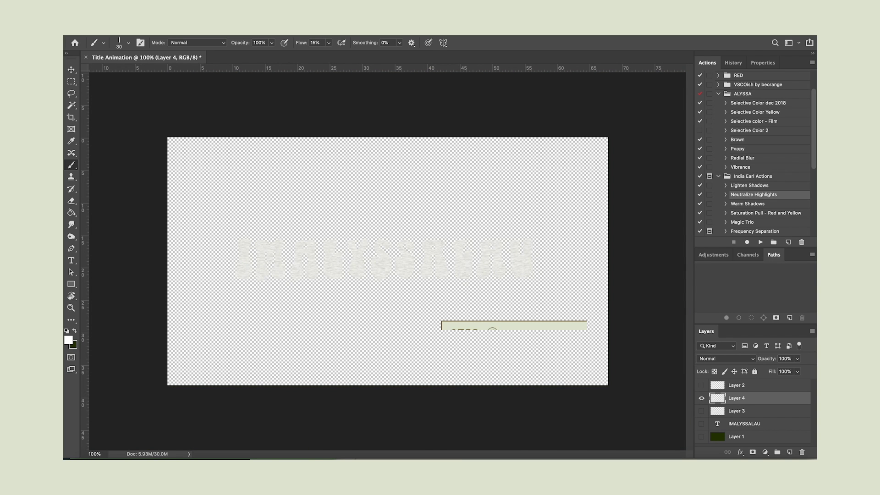
pyautogui.click(146, 35)
pyautogui.moveTo(187, 223)
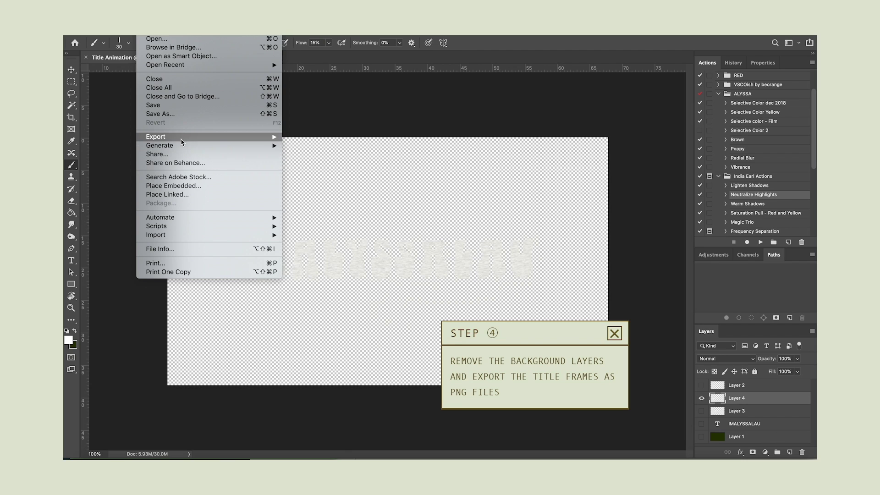
pyautogui.moveTo(183, 137)
pyautogui.click(311, 145)
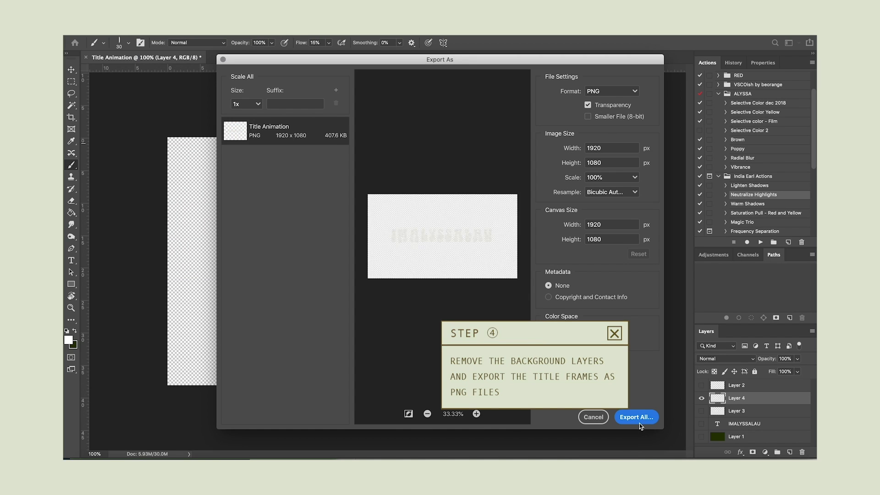
pyautogui.click(635, 416)
pyautogui.moveTo(439, 64); pyautogui.dragTo(397, 65)
pyautogui.write('titl')
pyautogui.press('Return')
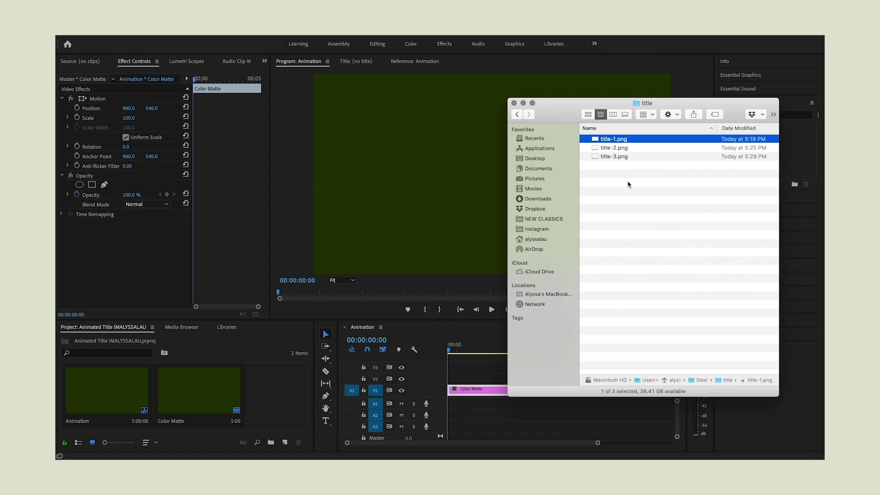
# - Switch to Premiere Pro and import title-1.png, title-2.png and title-3.png from the title folder into the project
pyautogui.keyDown('shift'); pyautogui.click(617, 150); pyautogui.keyUp('shift')
pyautogui.keyDown('shift'); pyautogui.click(616, 156); pyautogui.keyUp('shift')
pyautogui.moveTo(617, 152); pyautogui.dragTo(276, 404)
pyautogui.click(276, 404)
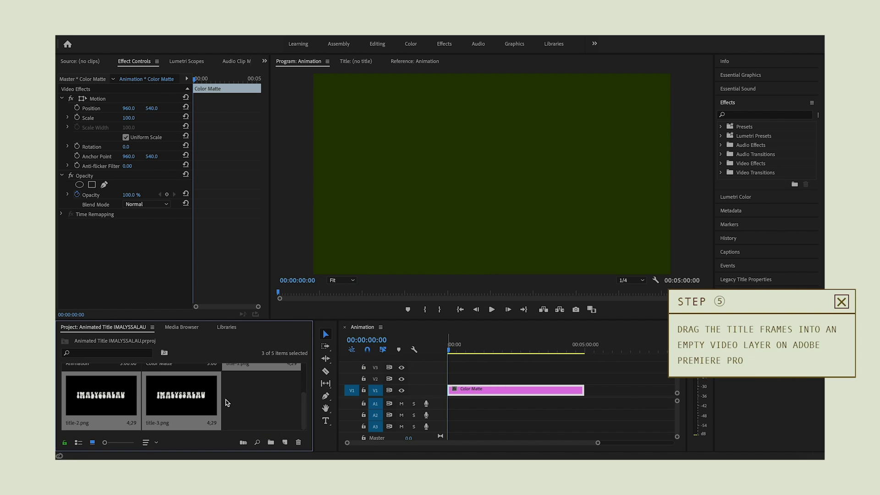
# - Lock video track V1 and place the three title frames on the empty track V2
pyautogui.click(364, 390)
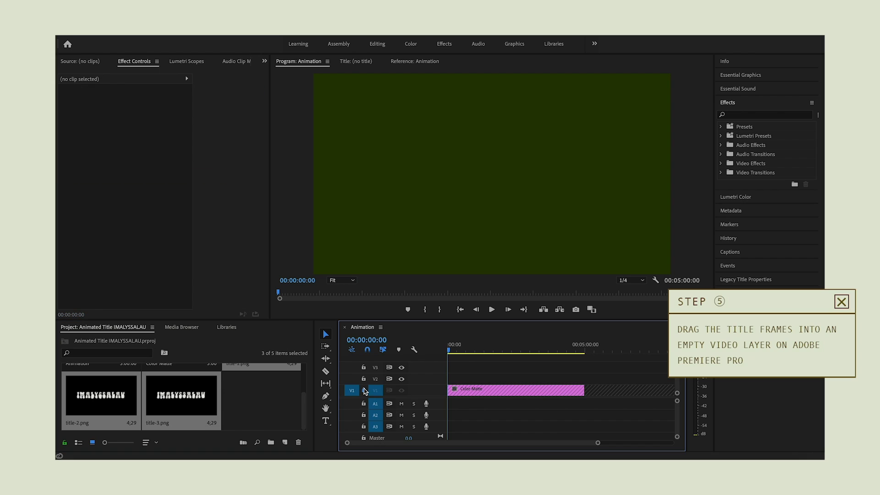
pyautogui.moveTo(211, 397); pyautogui.dragTo(458, 382)
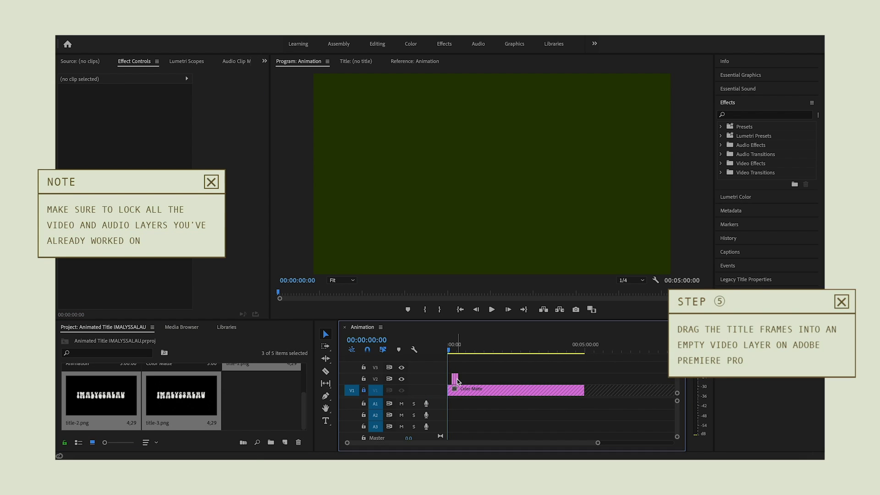
# - Set the duration of the three title clips to 00:00:00:07 with Ripple Edit, Shifting Trailing Clips enabled
pyautogui.press('=')
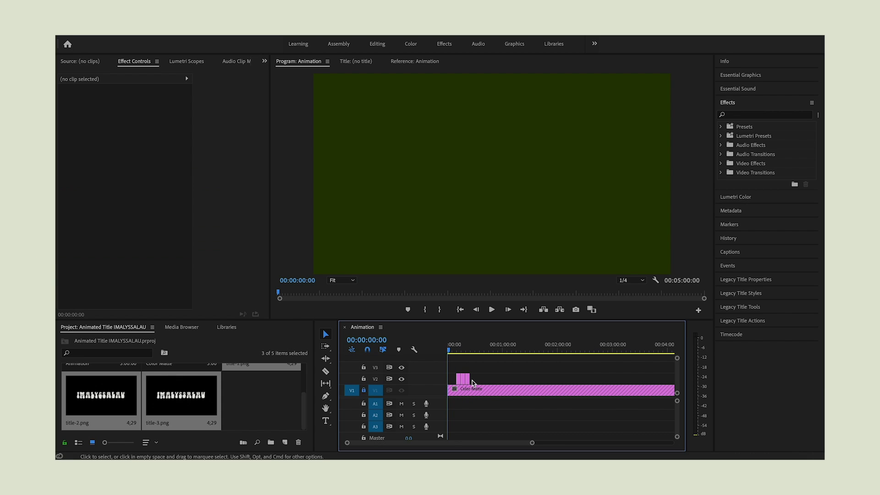
pyautogui.press('=')
pyautogui.moveTo(481, 363); pyautogui.dragTo(534, 378)
pyautogui.rightClick(532, 379)
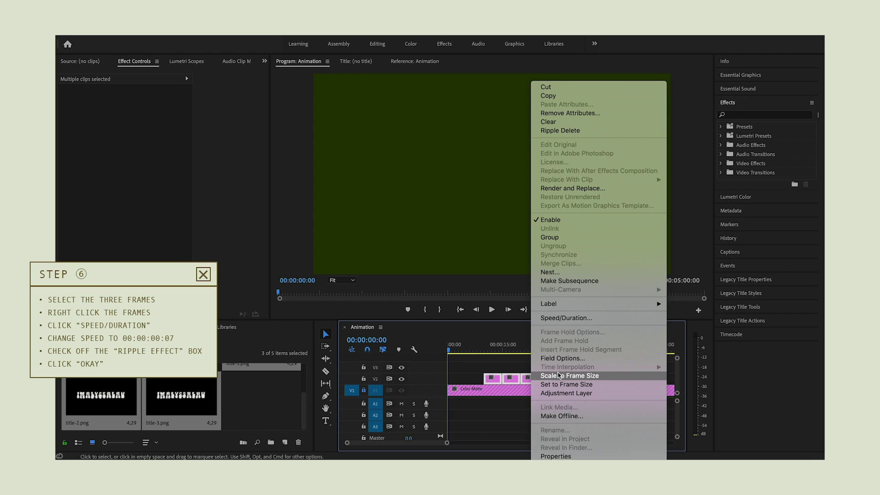
pyautogui.click(567, 318)
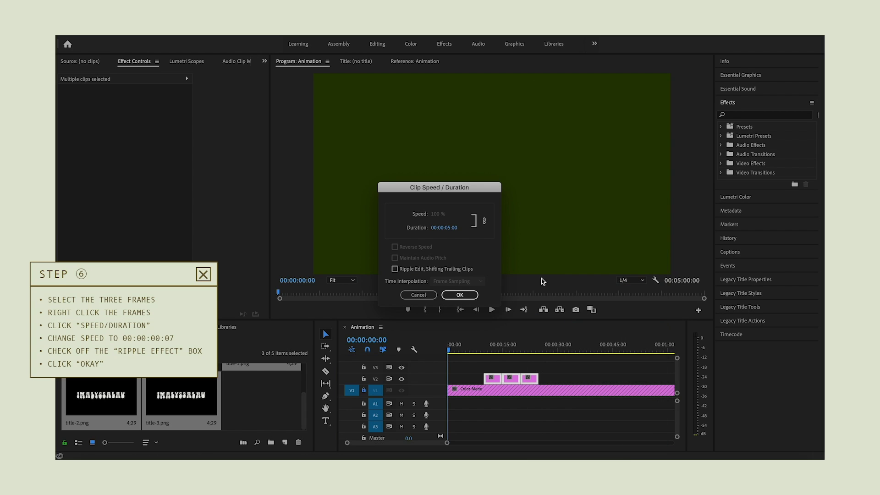
pyautogui.click(448, 227)
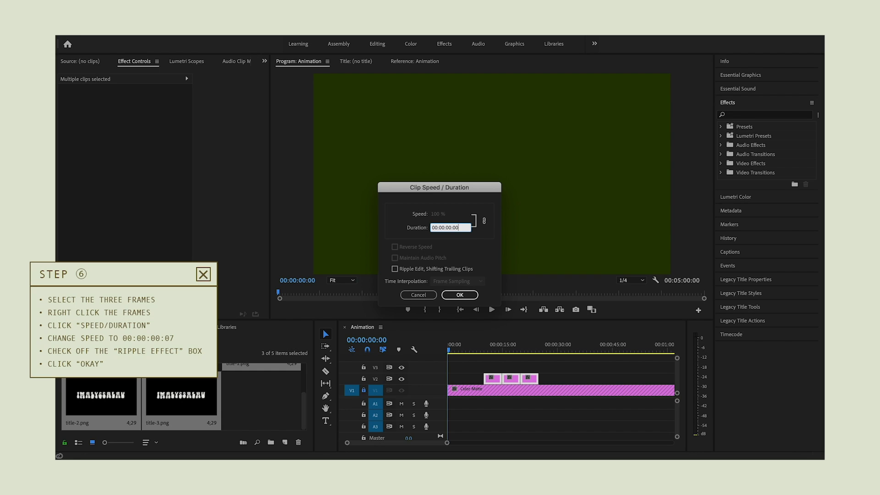
pyautogui.click(395, 269)
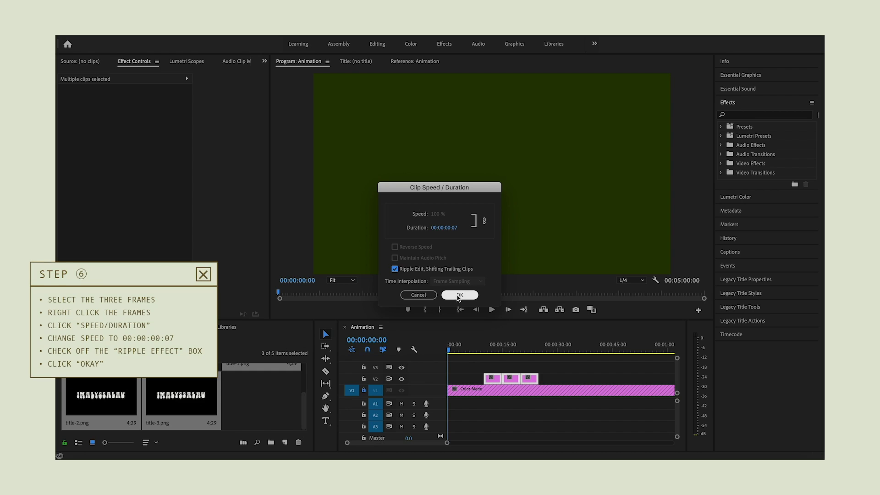
pyautogui.click(458, 296)
# - Copy the three title frames and paste them repeatedly end to end on V2 up to about 00:00:17:12
pyautogui.press('=')
pyautogui.press('=')
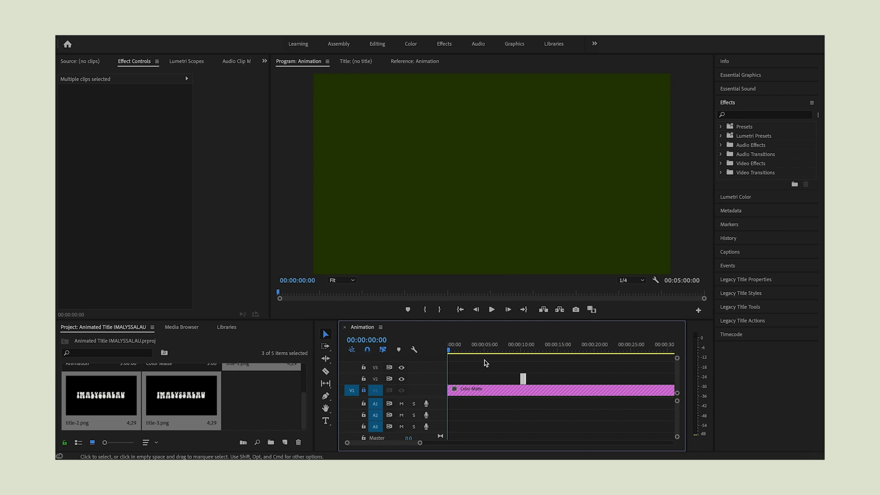
pyautogui.press('-')
pyautogui.moveTo(527, 381); pyautogui.dragTo(528, 381)
pyautogui.moveTo(527, 350); pyautogui.dragTo(527, 351)
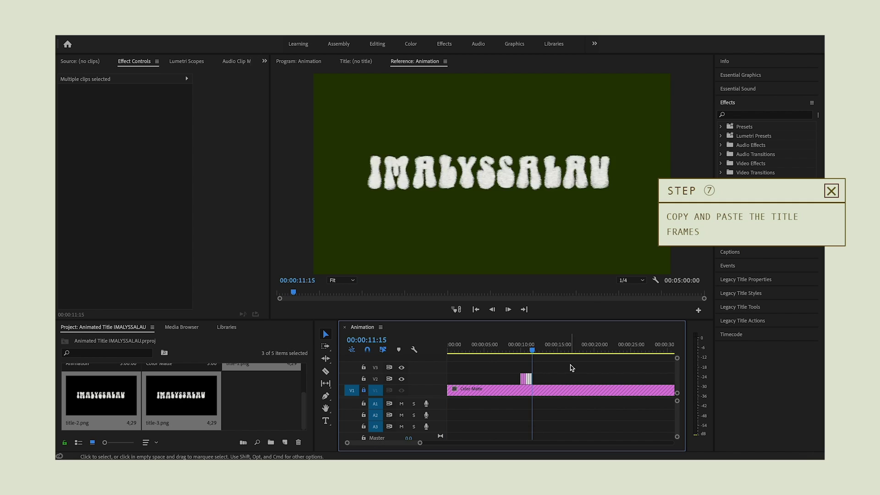
pyautogui.press('super+v')
pyautogui.press('super+v')
pyautogui.press('super+v')
pyautogui.press('super+v')
pyautogui.press('super+v')
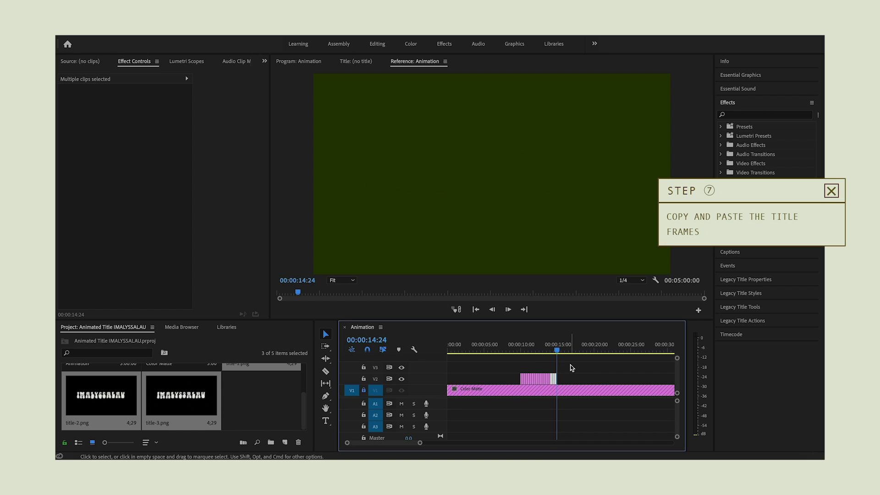
pyautogui.press('super+v')
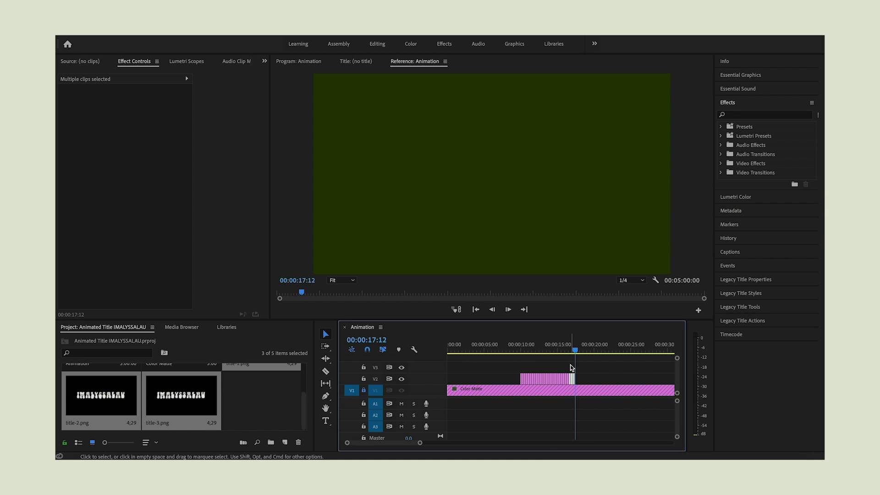
# - Play the title animation from the start of the title clips in a full-screen preview
pyautogui.click(518, 348)
pyautogui.press('space')
pyautogui.press('`')
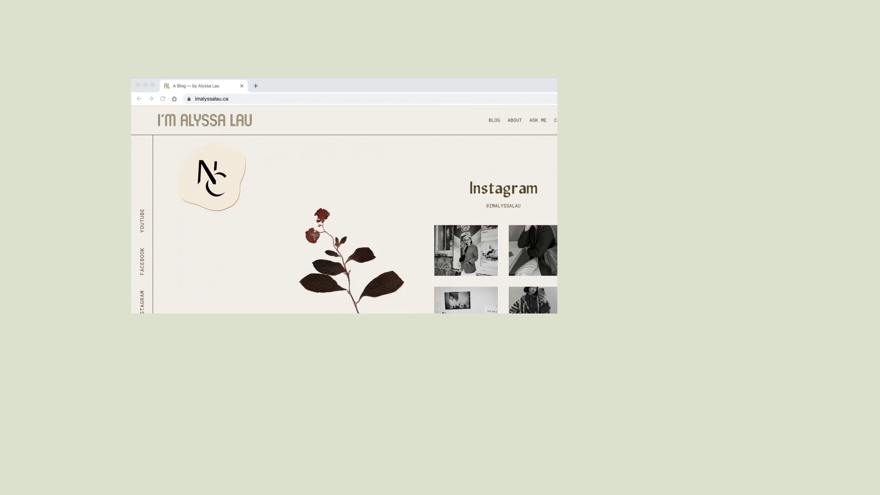
# - Switch to the browser, look through the blog's home page and open its Blog page to view the posts
pyautogui.scroll(-8, 432, 320)
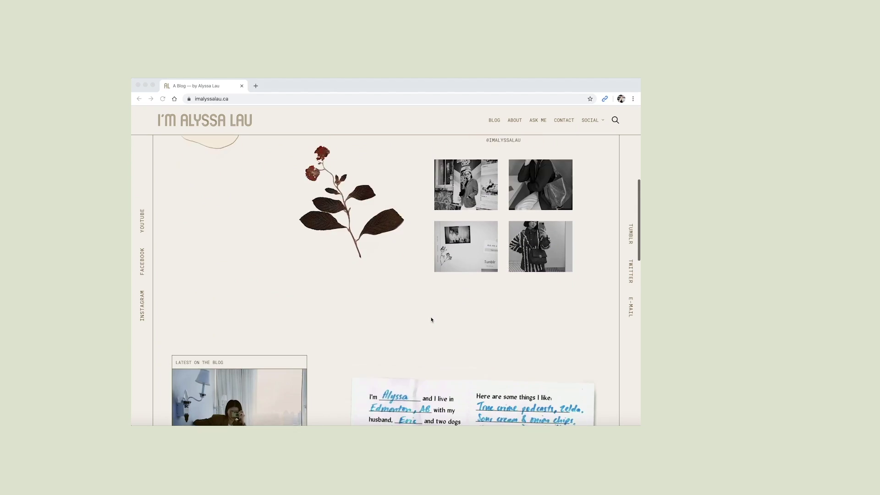
pyautogui.scroll(-15, 431, 320)
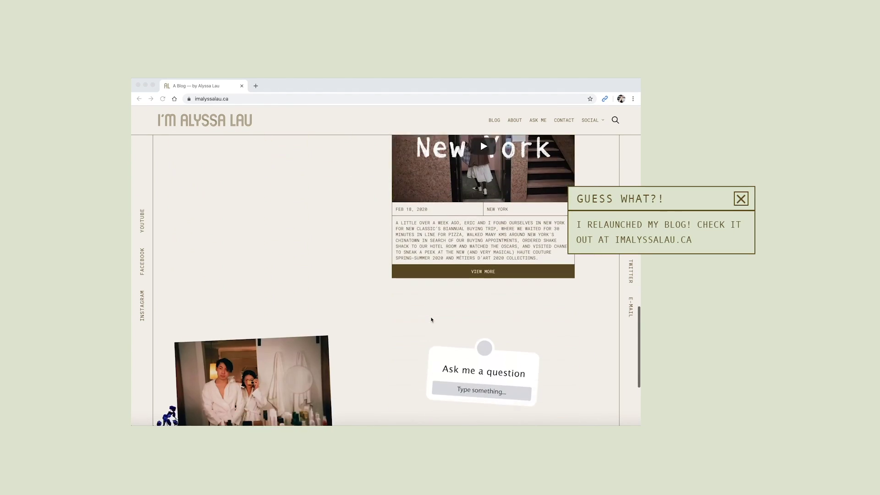
pyautogui.scroll(-2, 431, 320)
pyautogui.click(493, 123)
pyautogui.click(493, 122)
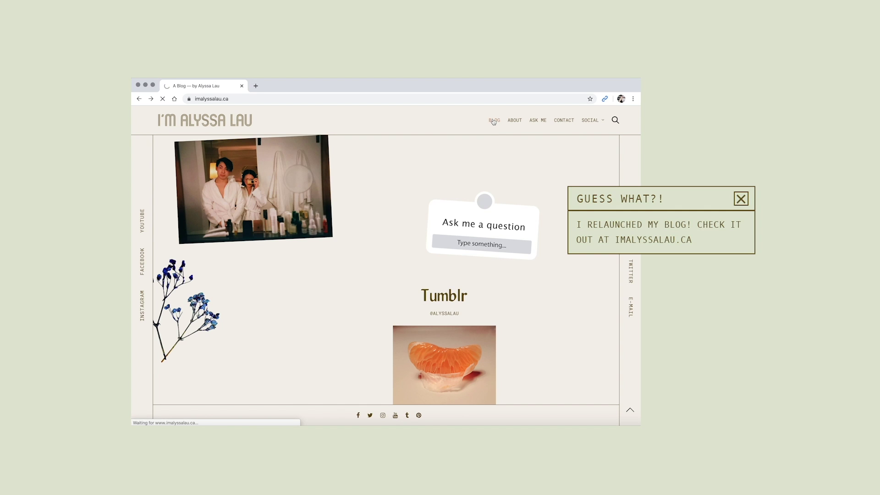
pyautogui.scroll(-4, 475, 197)
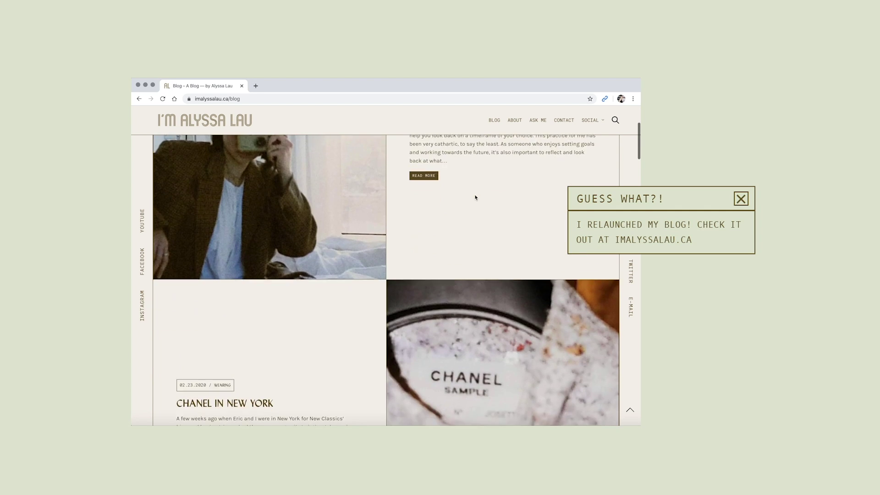
pyautogui.scroll(-8, 475, 197)
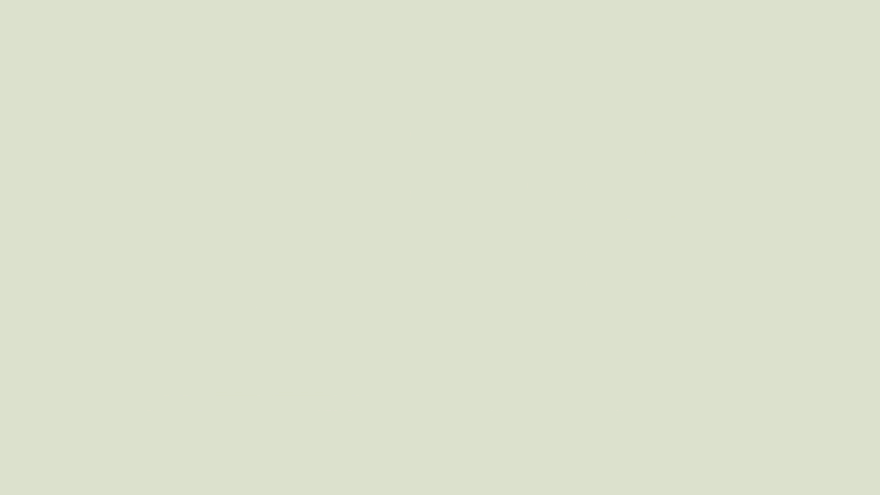